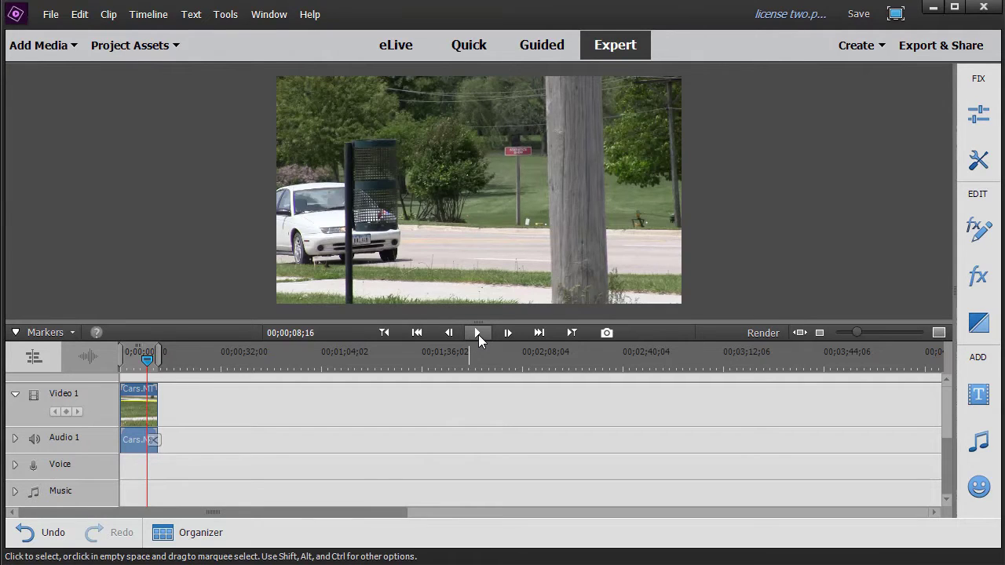
Step: Play the Cars clip and stop on frame 00;00;08;17 showing the white car's plate, with Video 2 visible
left_click(478, 334)
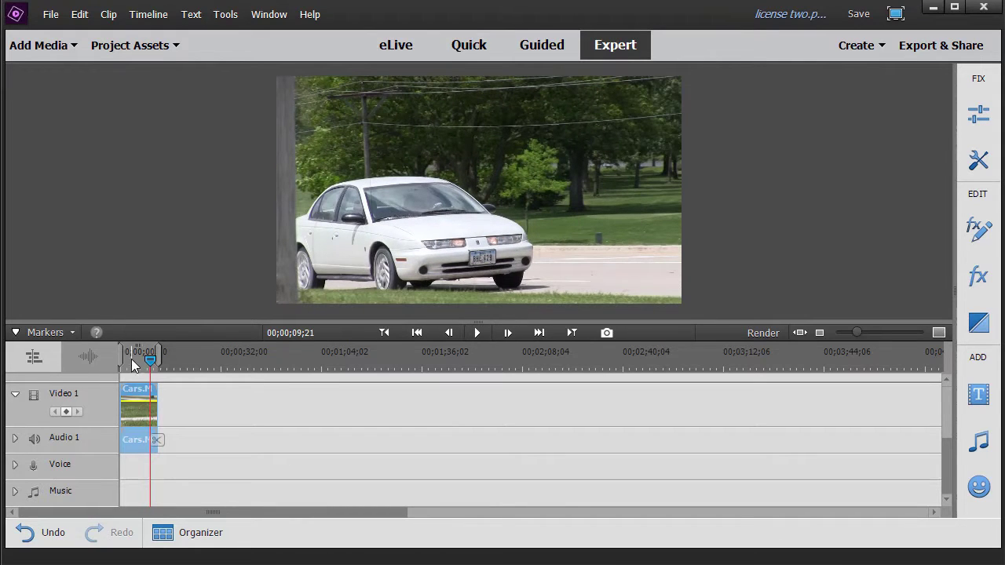
mouse_move(151, 356)
left_mouse_down()
mouse_move(138, 362)
mouse_move(146, 359)
left_mouse_up()
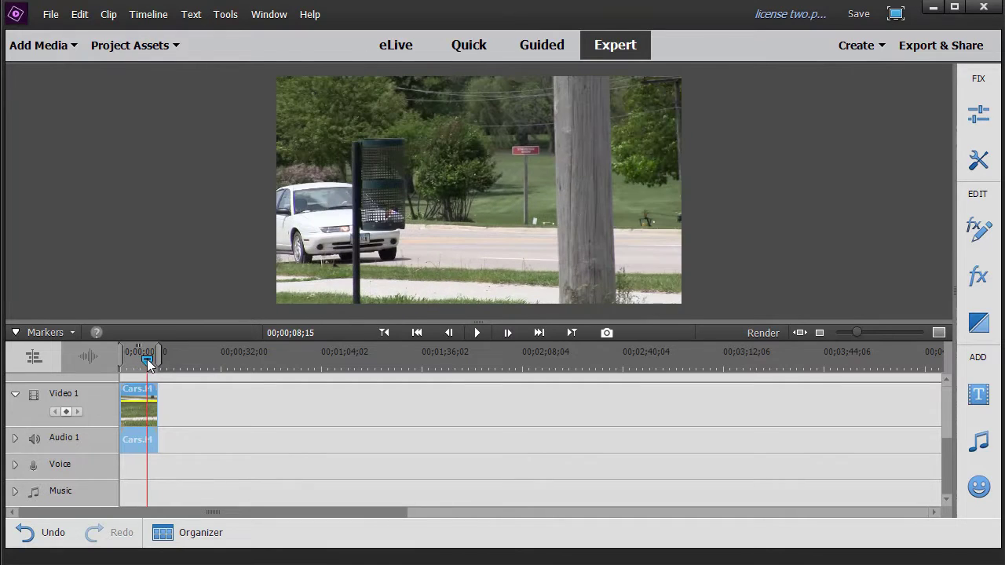
left_click(508, 333)
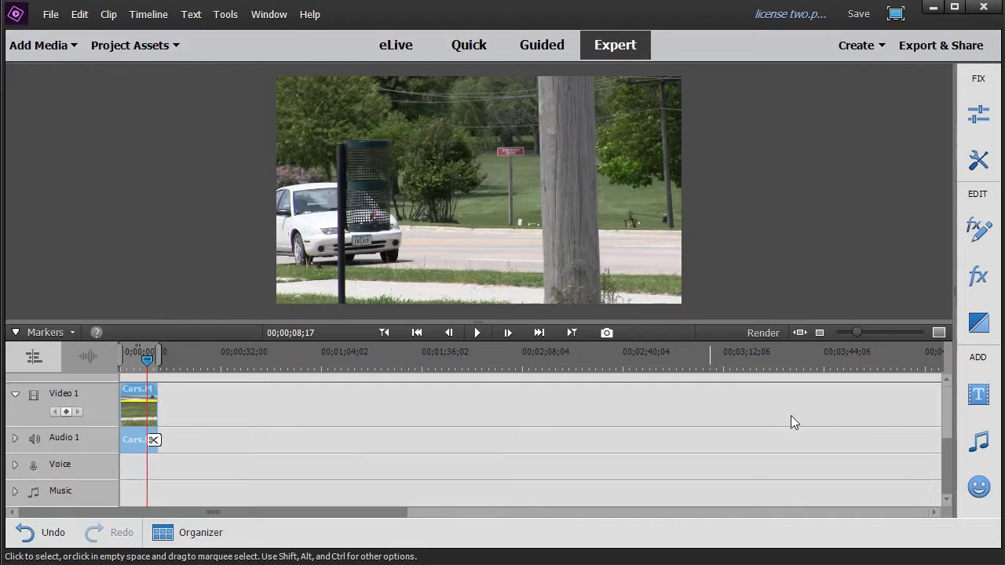
left_click_drag(944, 451, 942, 426)
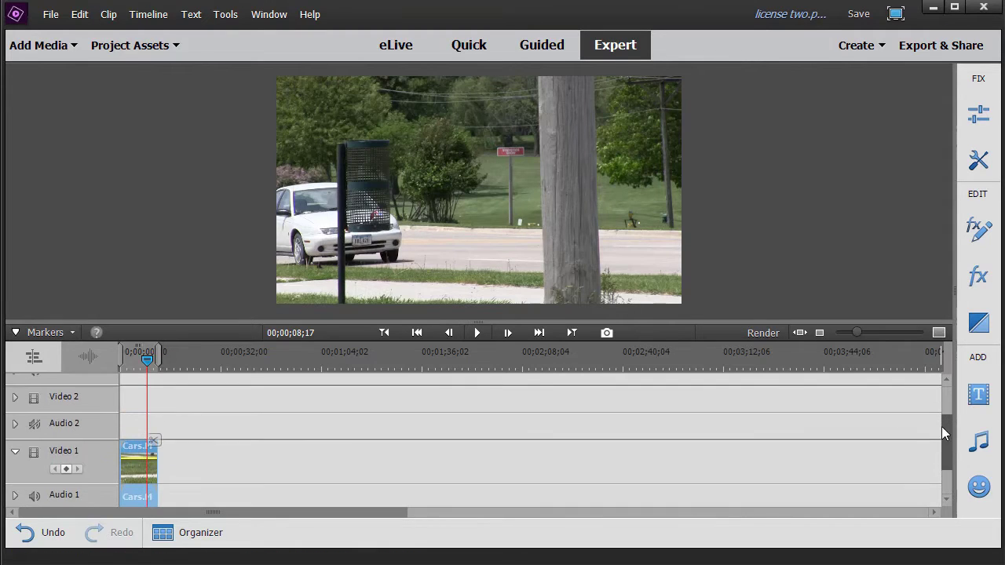
Step: Add a second Cars.MTS copy from Project Assets to Video 2 and mute Audio 2
left_click(130, 45)
left_click(44, 121)
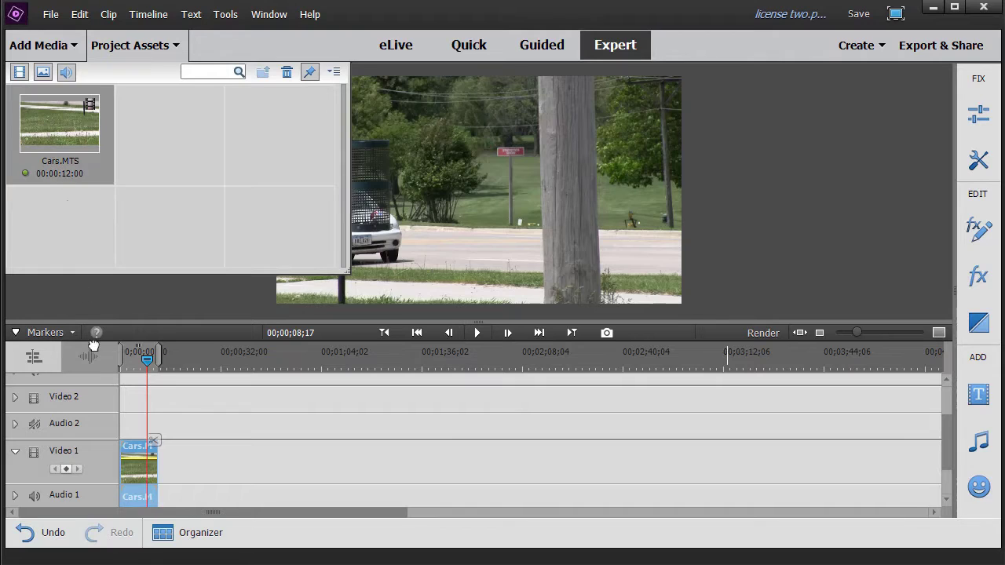
left_click_drag(93, 345, 113, 404)
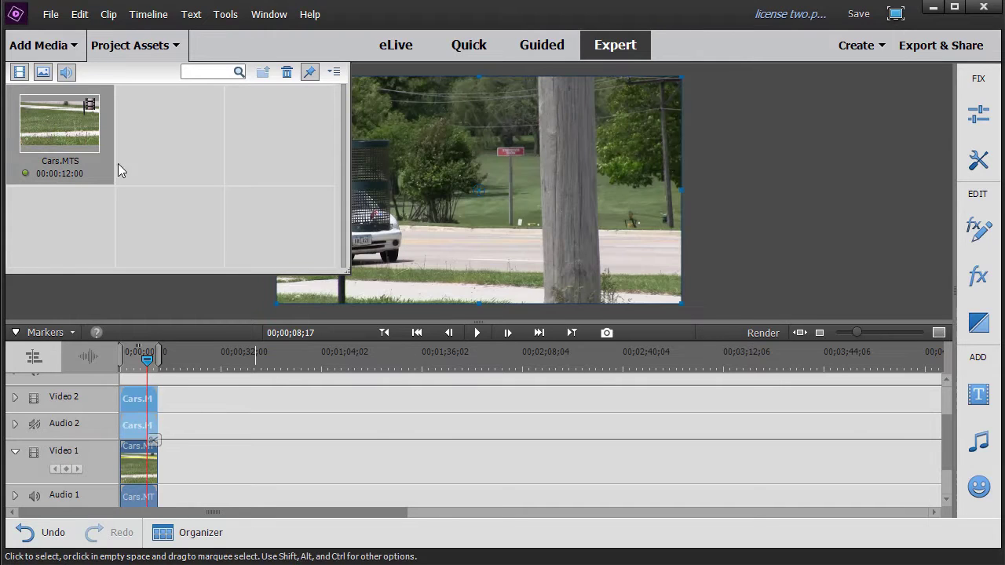
left_click(151, 48)
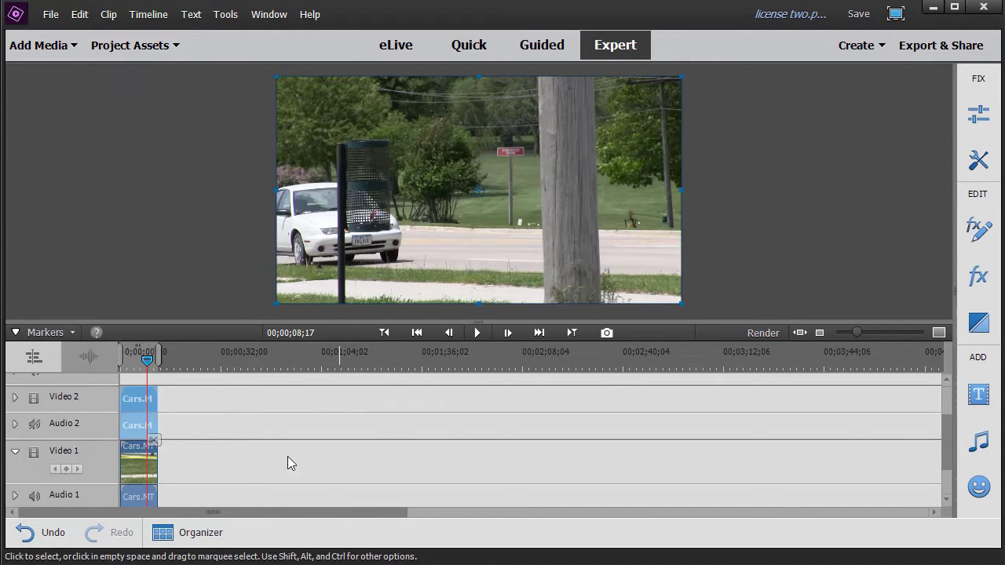
left_click(35, 425)
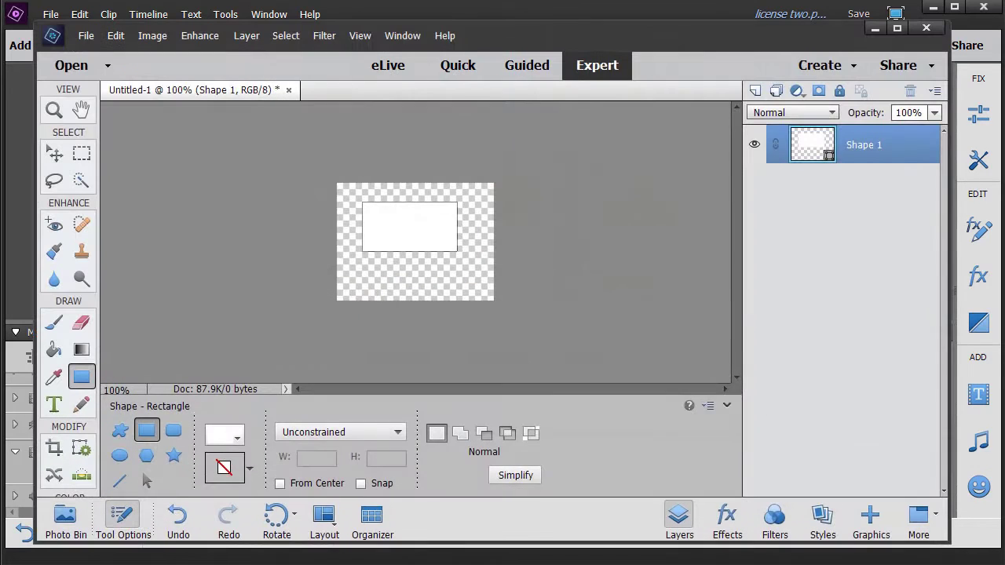
Step: Undo the rectangle, create a 200×150 px transparent file, and draw a white rectangle near its centre
key("ctrl+z")
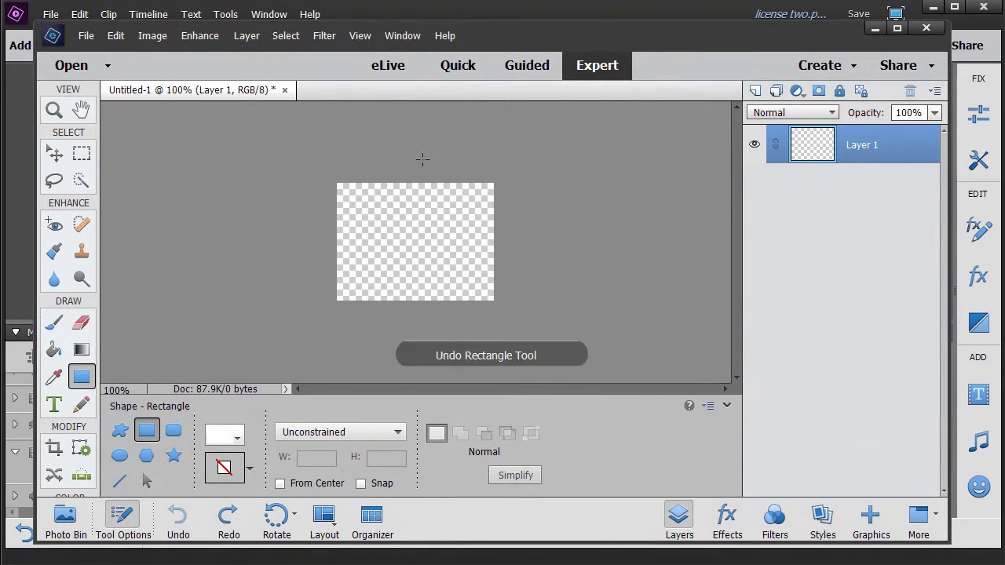
left_click(85, 44)
mouse_move(73, 56)
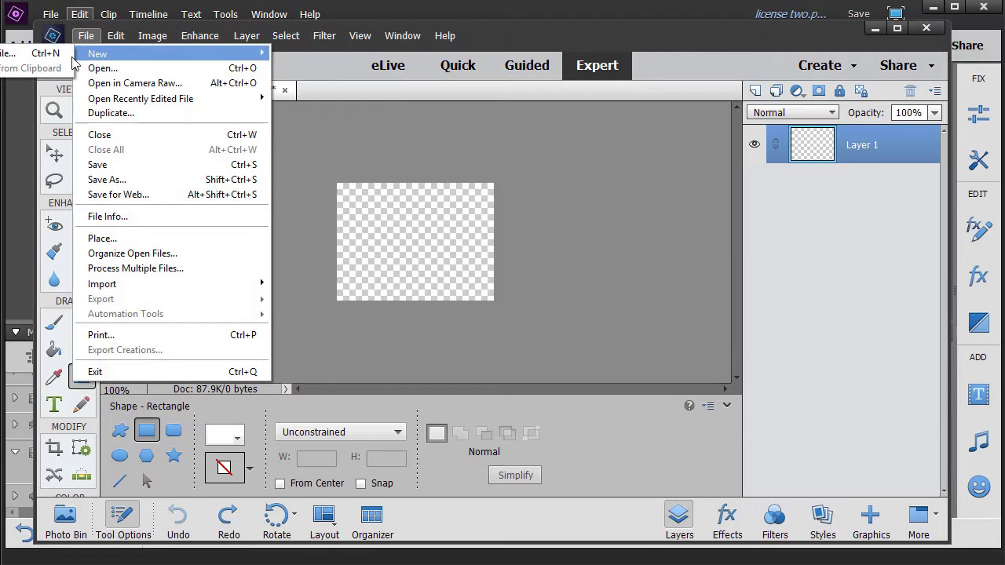
left_click(40, 53)
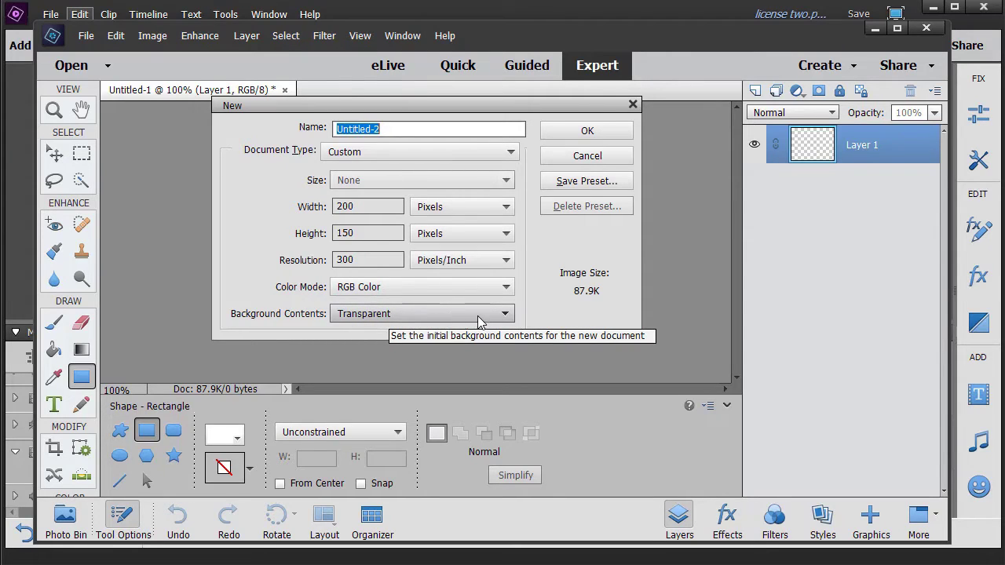
left_click(586, 132)
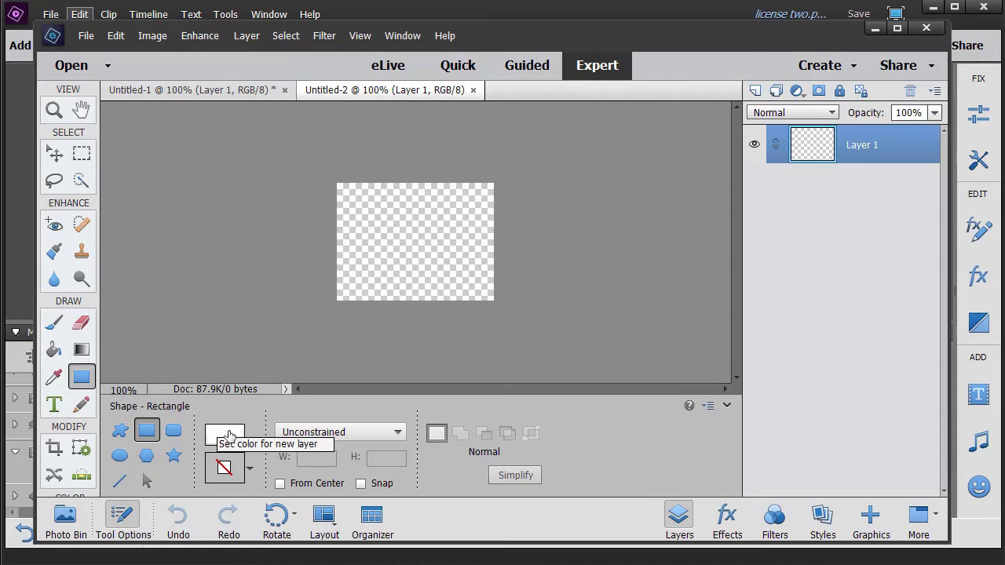
left_click_drag(354, 205, 462, 264)
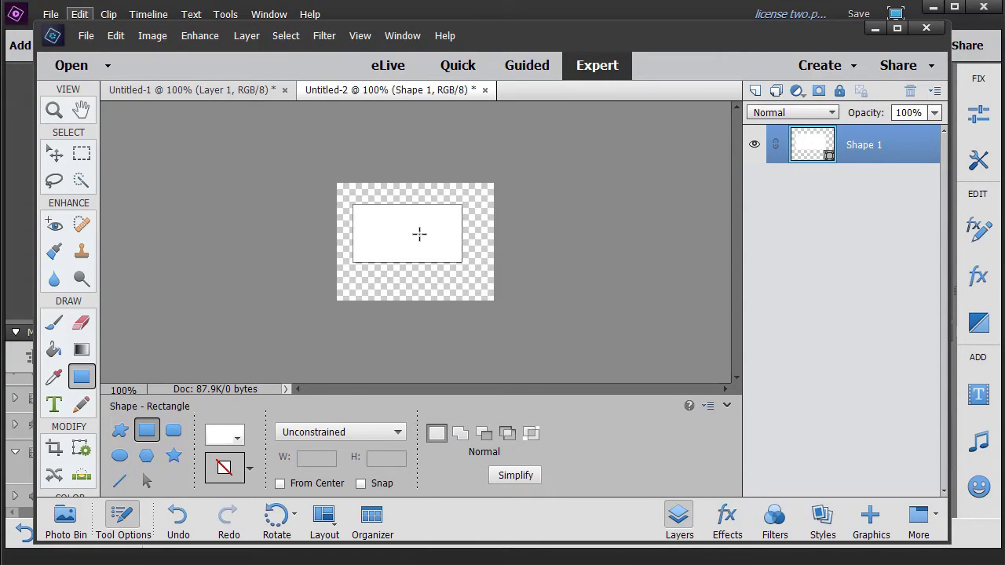
left_click(87, 41)
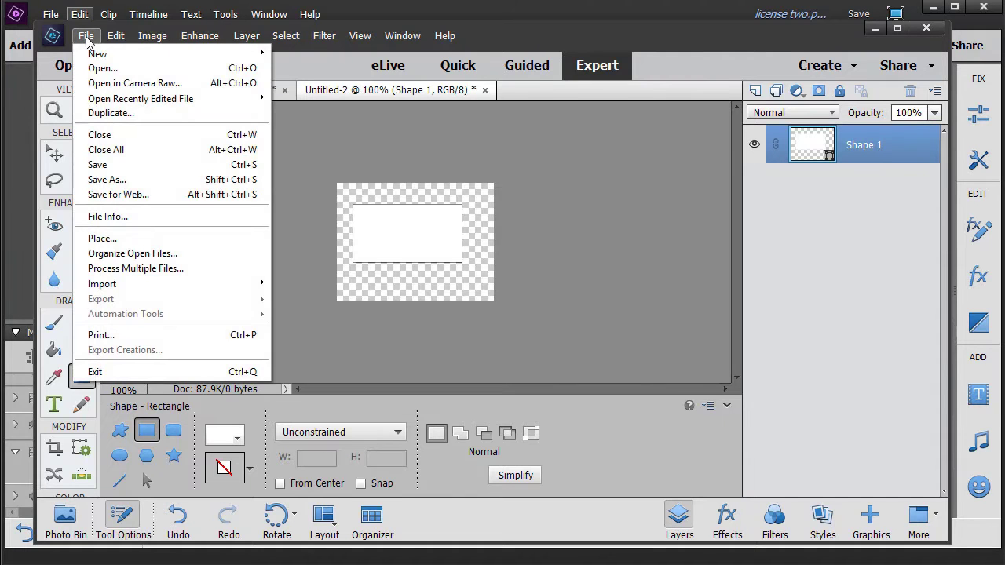
Step: Save the image as a PNG named 'license blockout' in Display Files and return to the video project
left_click(129, 185)
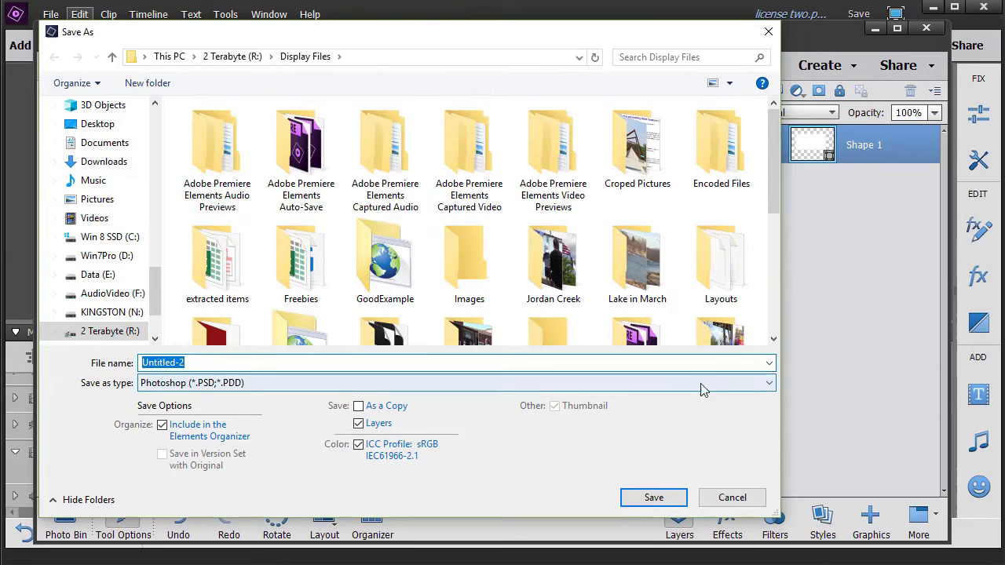
left_click(690, 385)
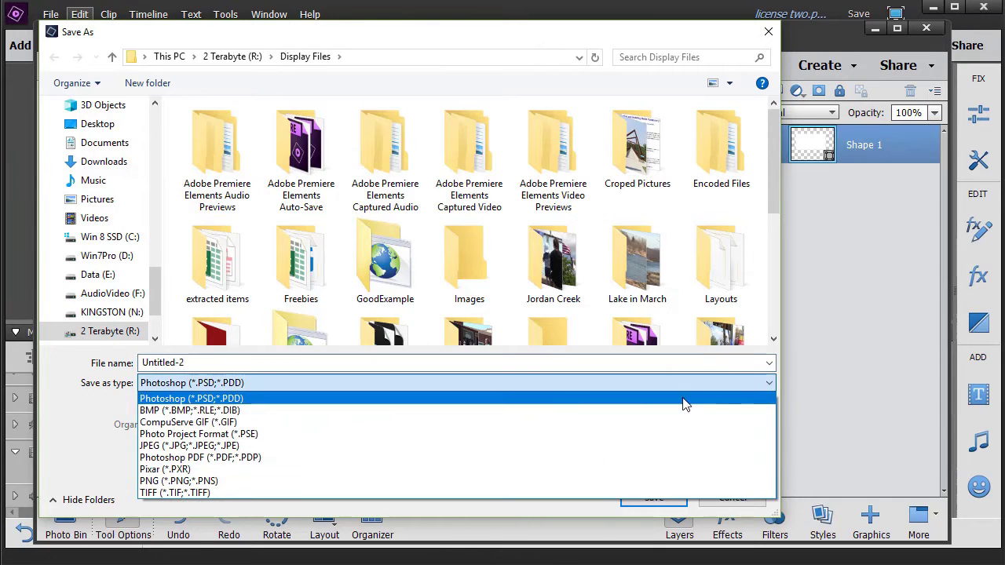
left_click(169, 482)
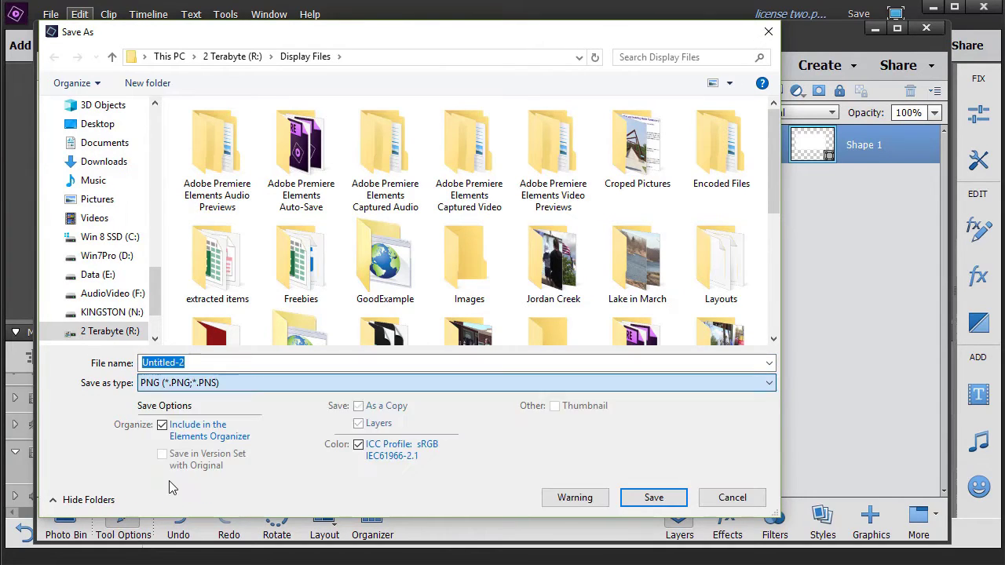
left_click(197, 363)
key("BackSpace")
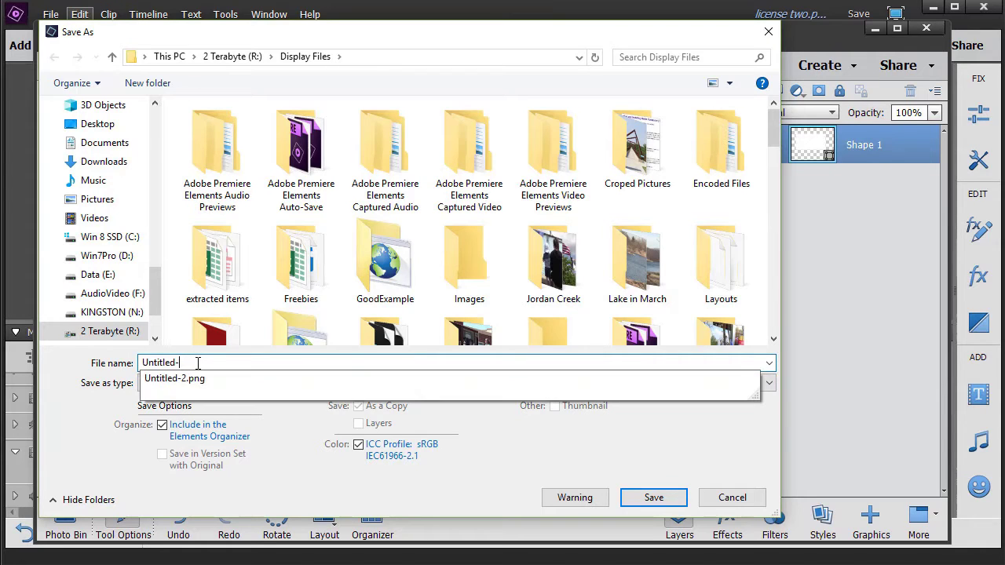
key("BackSpace")
key("BackSpace")
key("BackSpace")
key("BackSpace")
key("BackSpace")
key("BackSpace")
key("BackSpace")
key("BackSpace")
type("li")
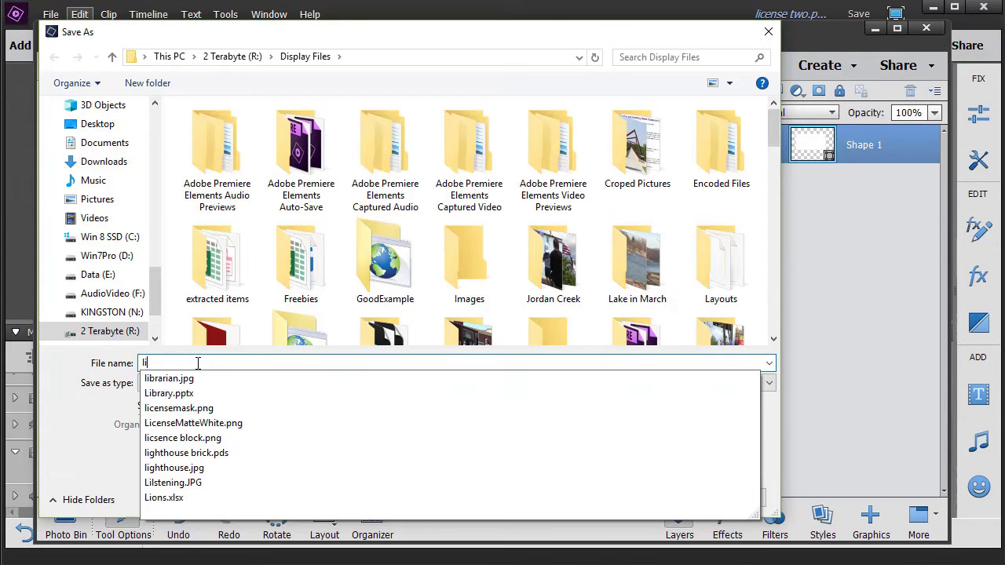
type("cens")
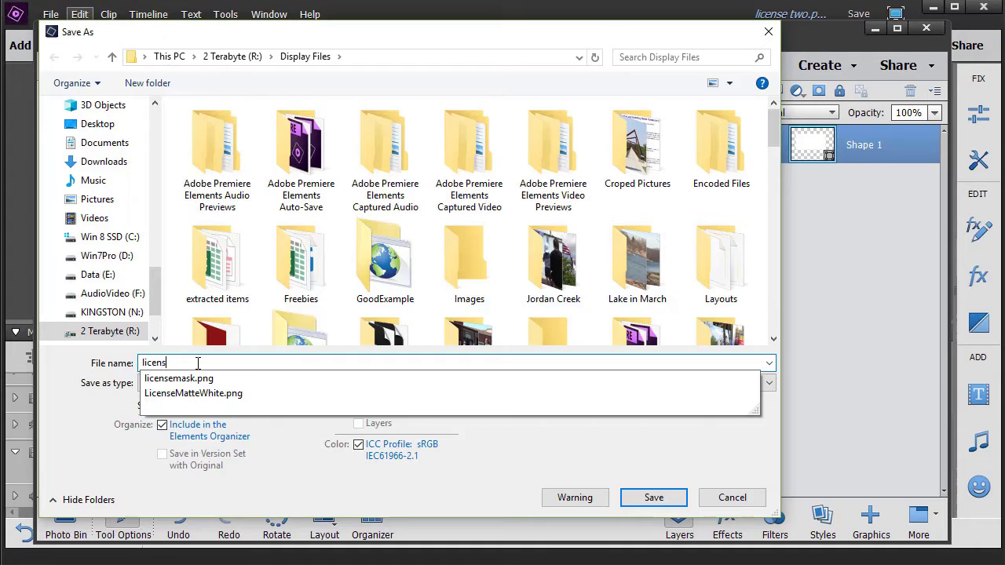
type("e blo")
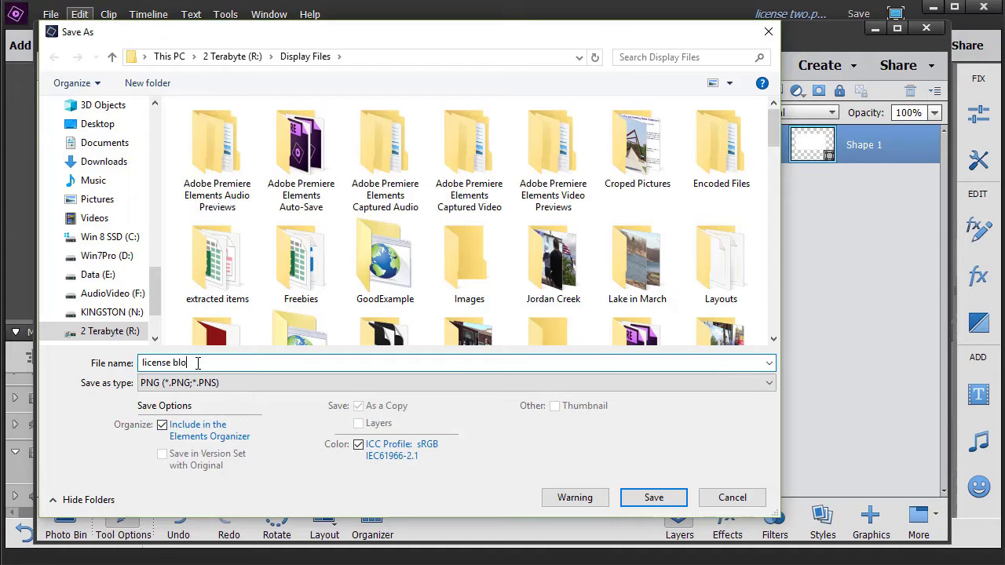
type("ckout")
left_click(653, 501)
left_click(601, 154)
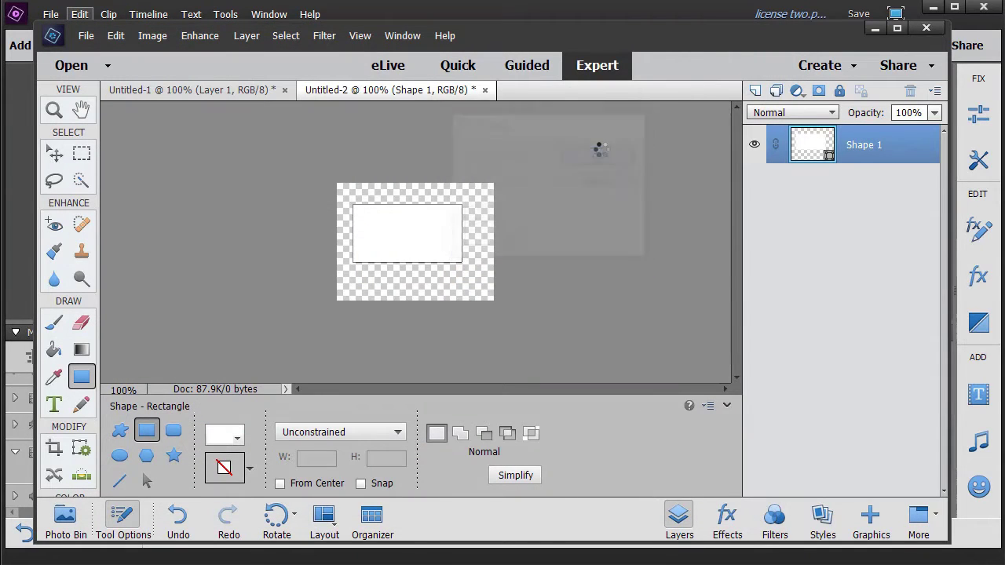
left_click(876, 29)
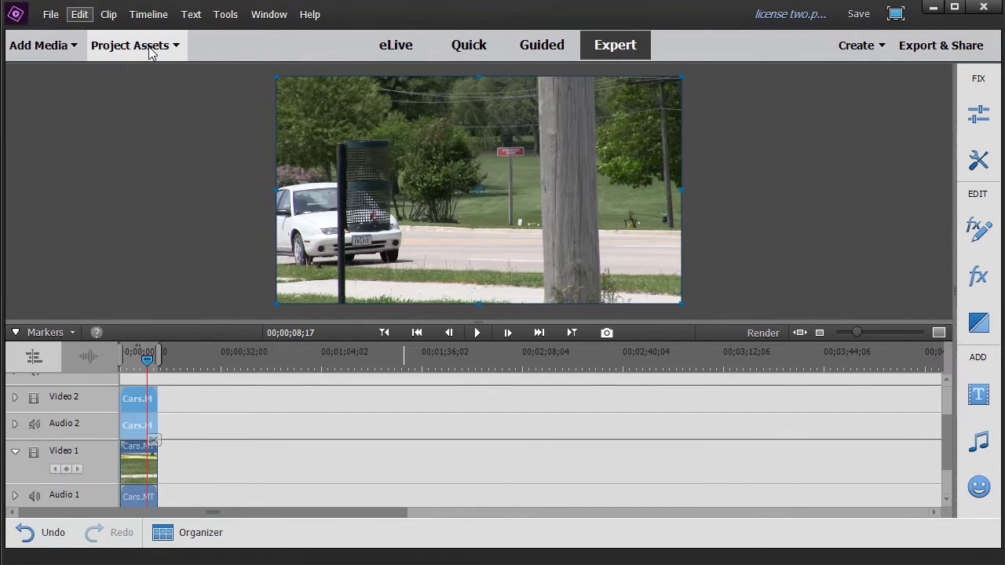
Step: Import license blockout.png from disk into Project Assets, then bring the Video 3 track into view
left_click(40, 49)
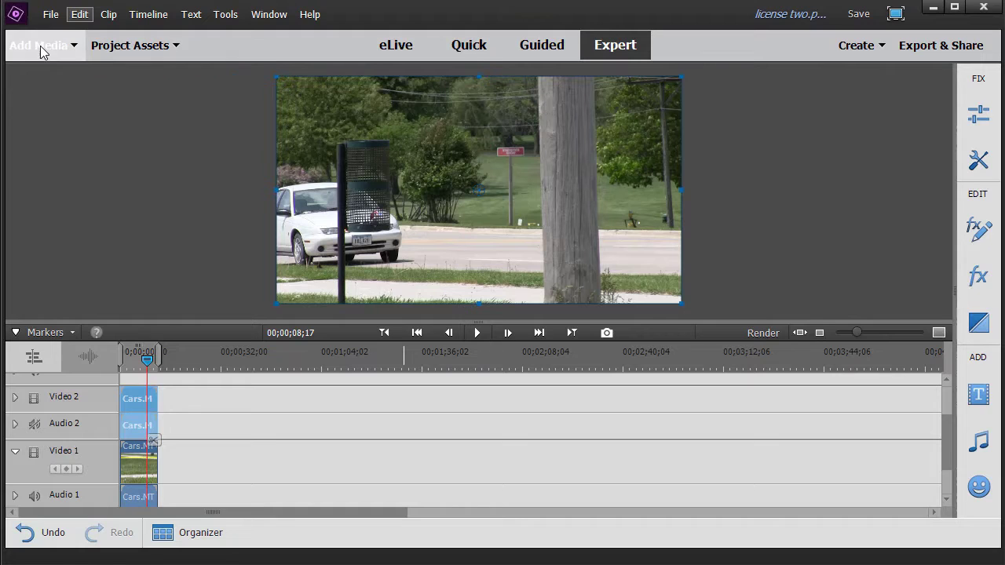
left_click(105, 141)
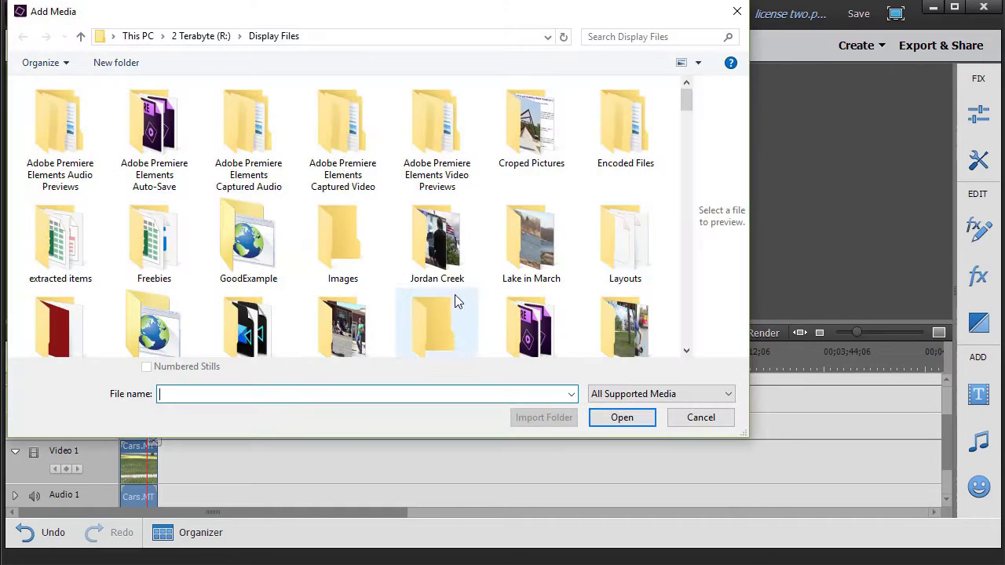
left_click_drag(690, 96, 689, 225)
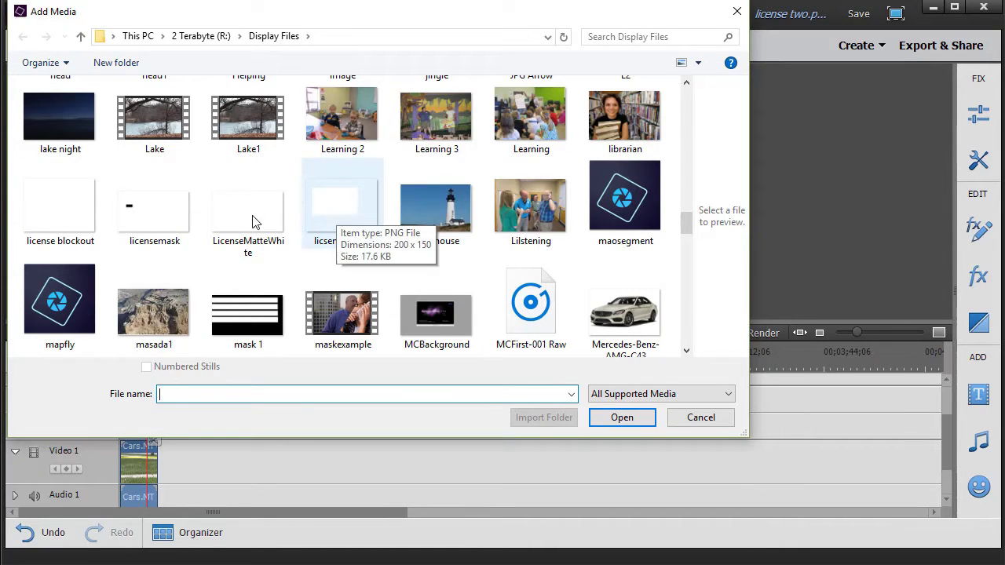
double_click(50, 212)
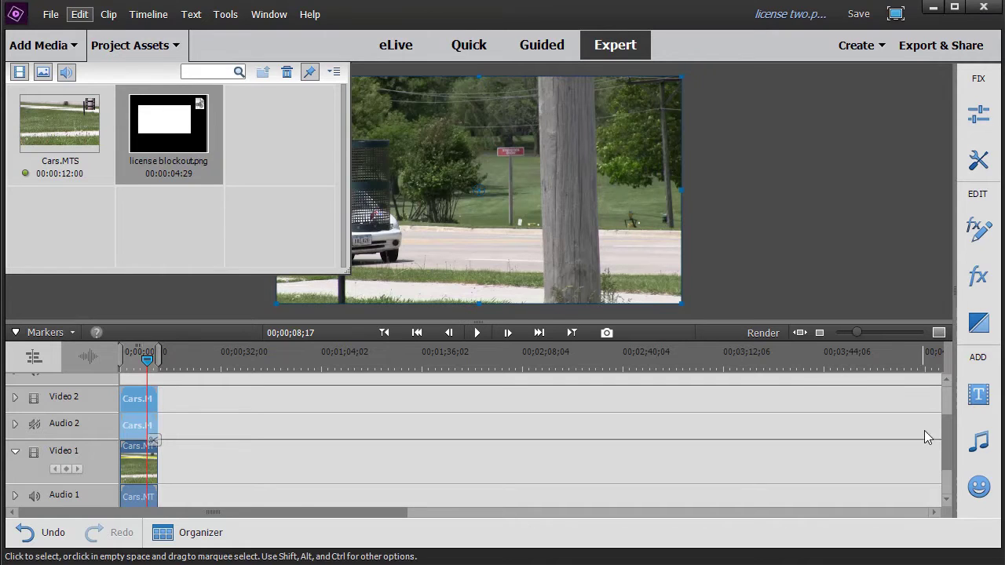
left_click_drag(945, 424, 949, 399)
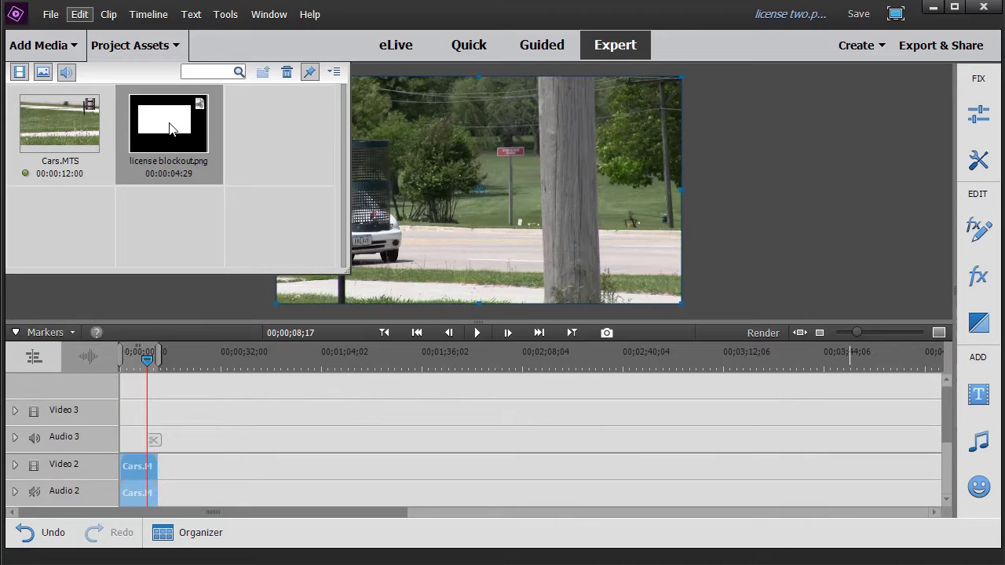
Step: Put license blockout.png on Video 3 at the playhead and open its applied effects
mouse_move(171, 129)
left_mouse_down()
mouse_move(144, 306)
mouse_move(148, 413)
mouse_move(118, 427)
mouse_move(131, 411)
mouse_move(157, 412)
left_mouse_up()
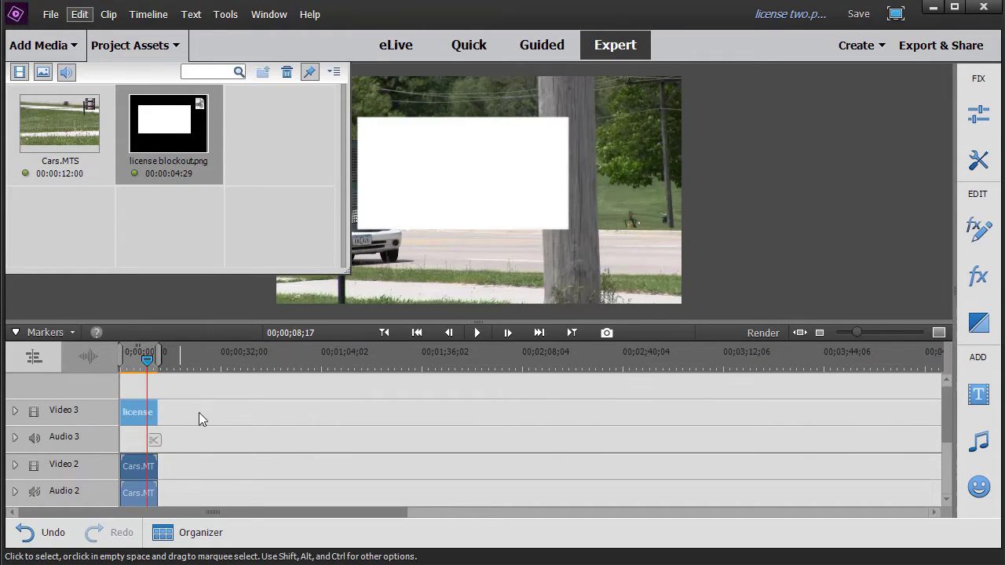
left_click(133, 45)
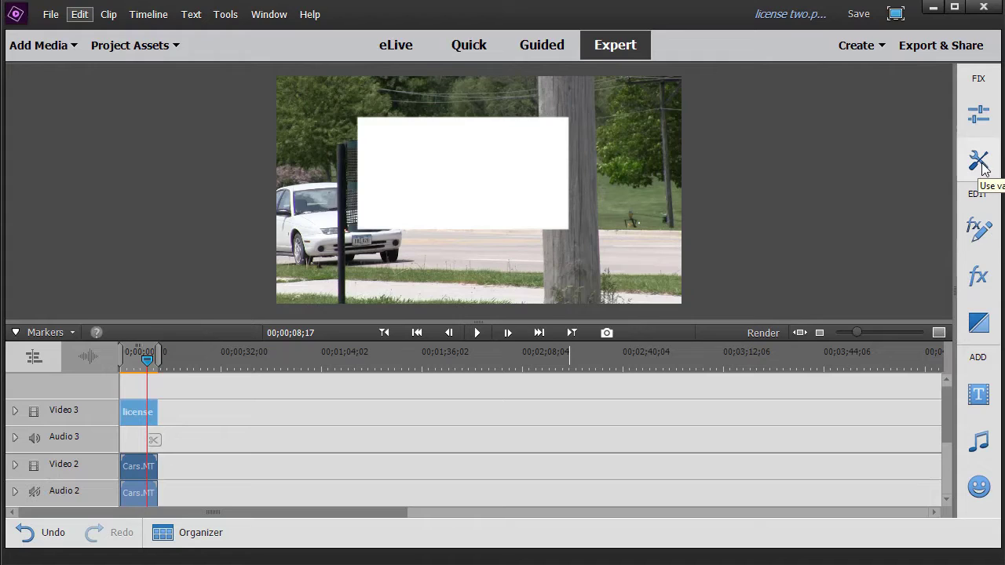
left_click(980, 230)
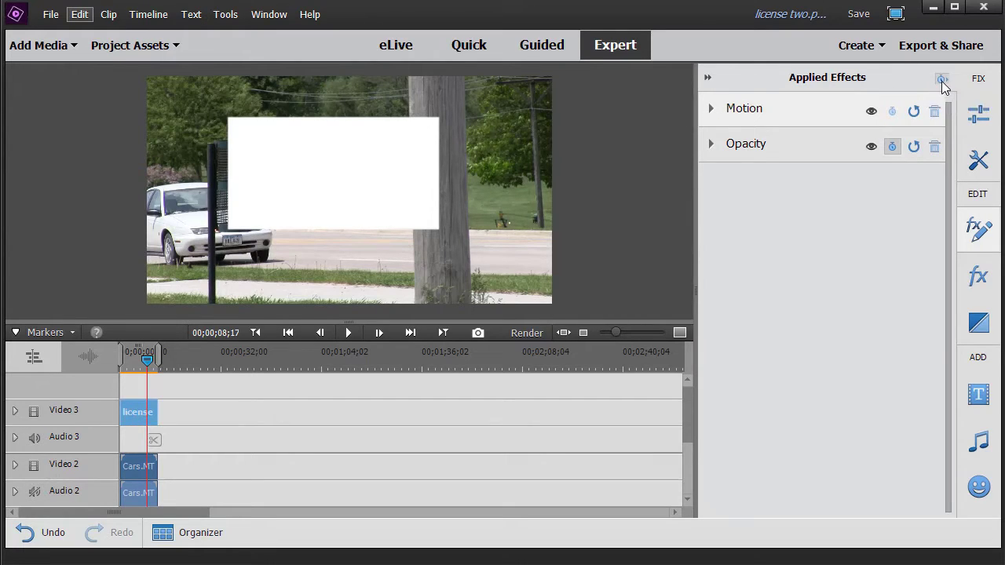
Step: Expand the license clip's Motion settings, show keyframes, and enable animation at 08;17
left_click(713, 110)
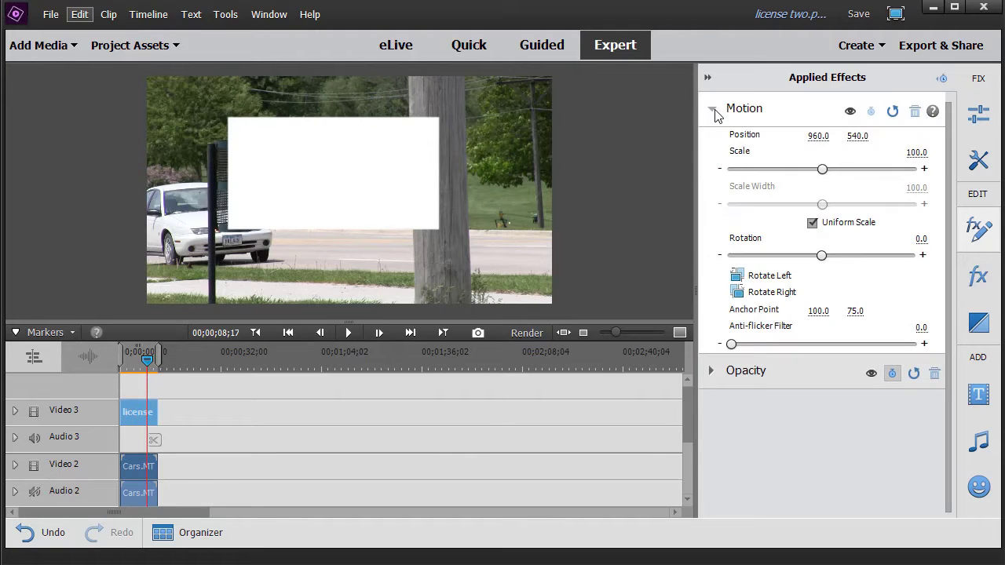
left_click(942, 79)
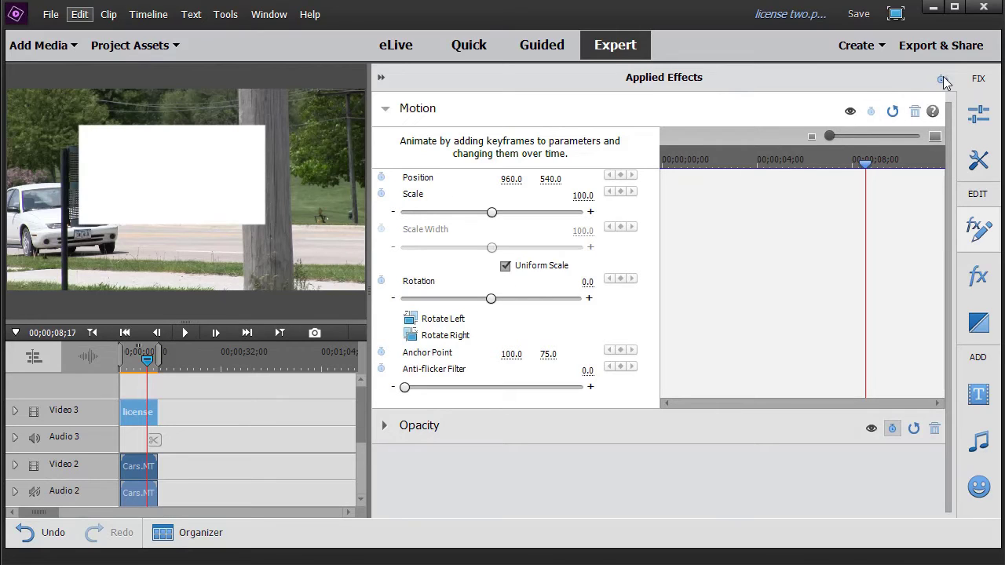
left_click(871, 113)
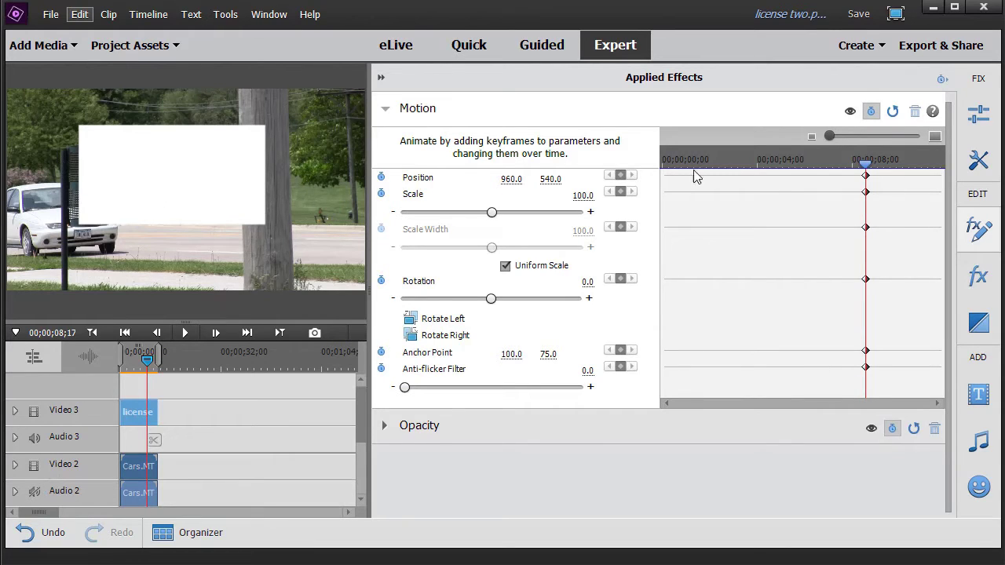
Step: Shrink the white box to scale 16.0 over the plate and keyframe its position at 08;24 and 09;02
left_click(224, 182)
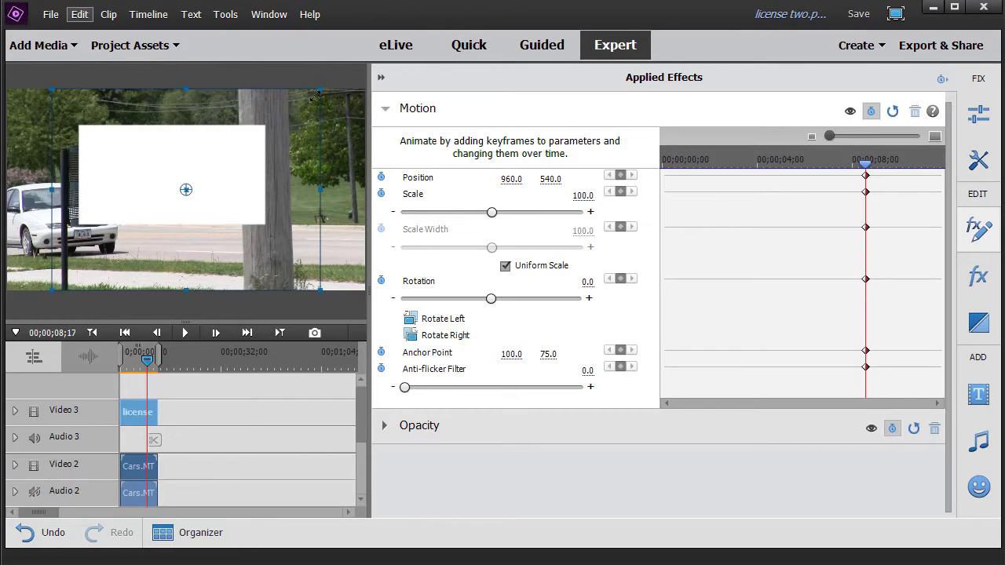
left_click_drag(314, 95, 87, 240)
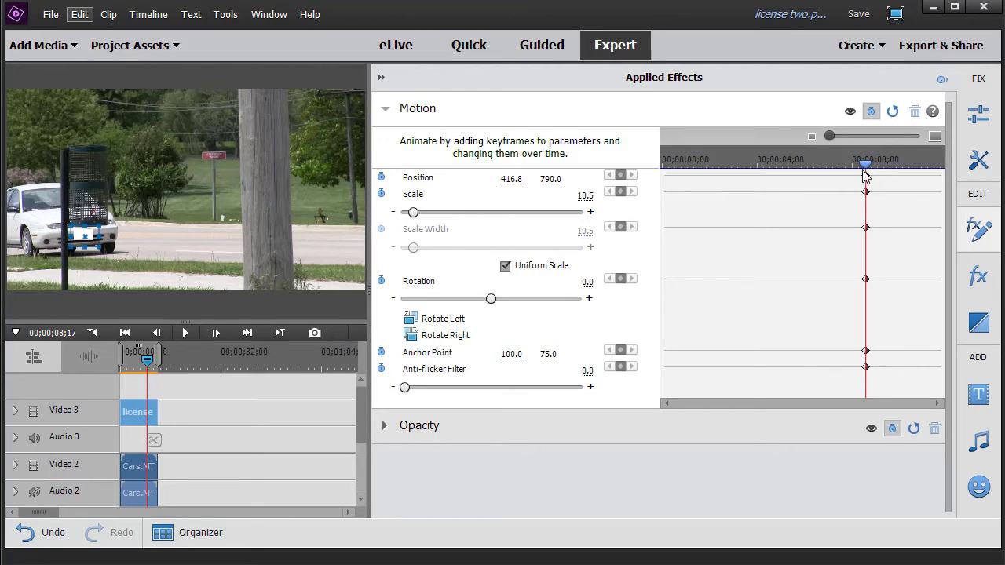
left_click_drag(866, 172, 871, 169)
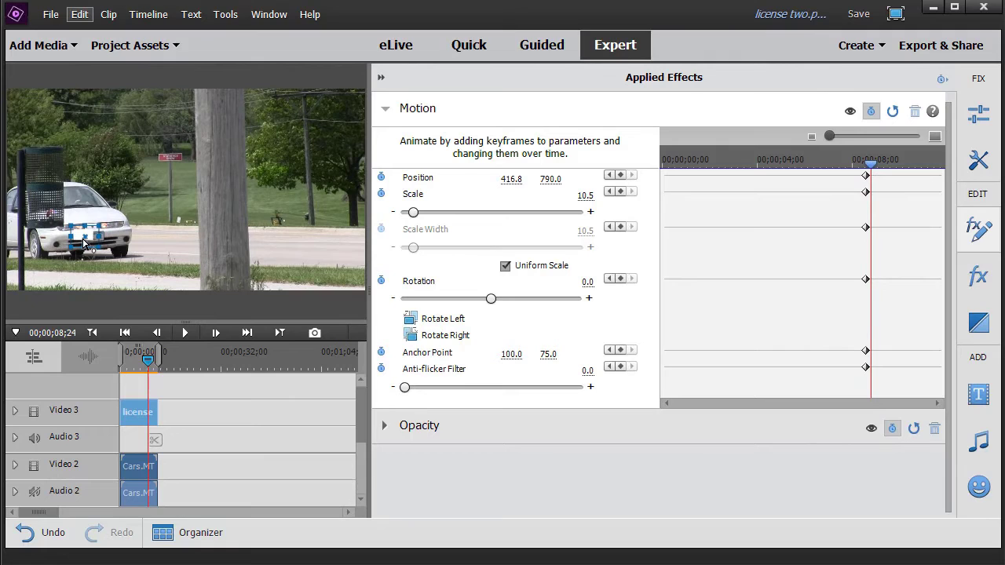
left_click_drag(84, 244, 105, 247)
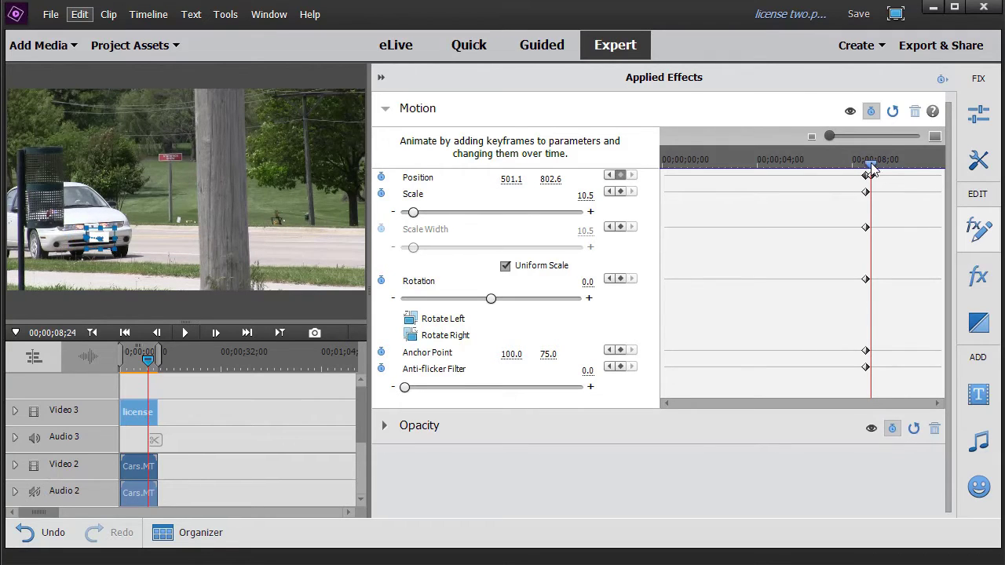
left_click_drag(872, 169, 878, 163)
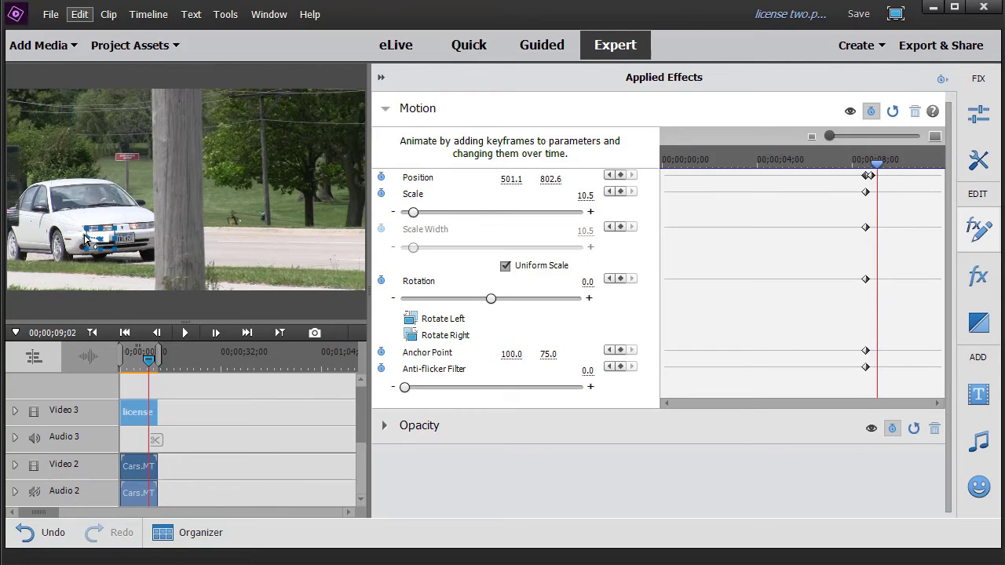
left_click_drag(103, 244, 130, 247)
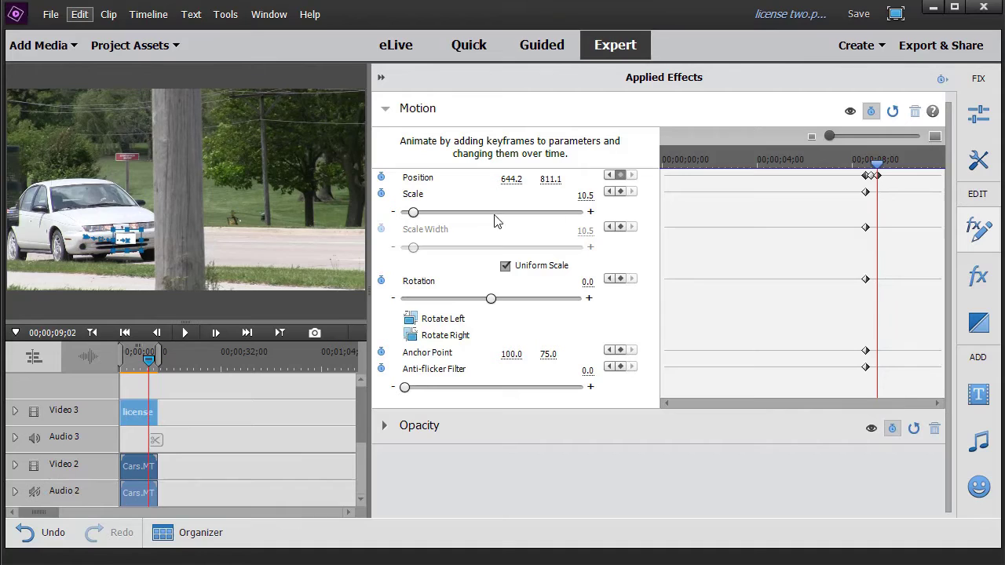
Step: Keep the box on the moving plate with Position keyframes through 09;20, 10;10 and 10;21
left_click(936, 136)
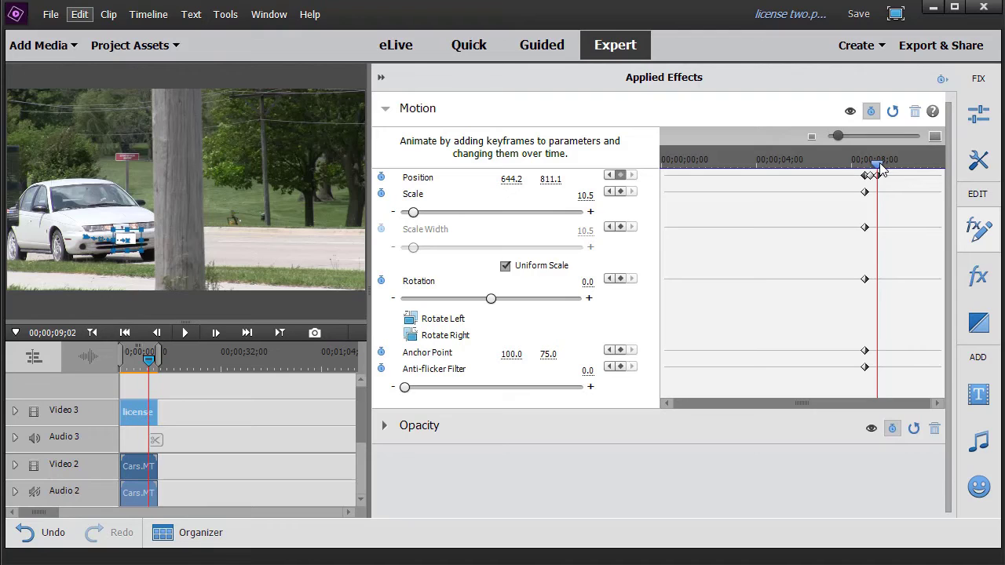
left_click_drag(880, 169, 888, 167)
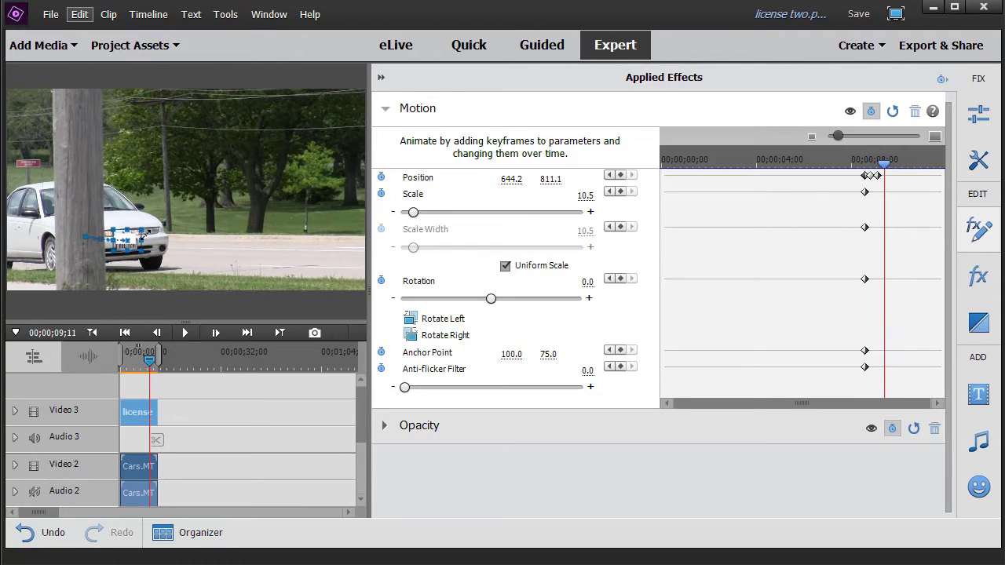
left_click_drag(126, 245, 131, 257)
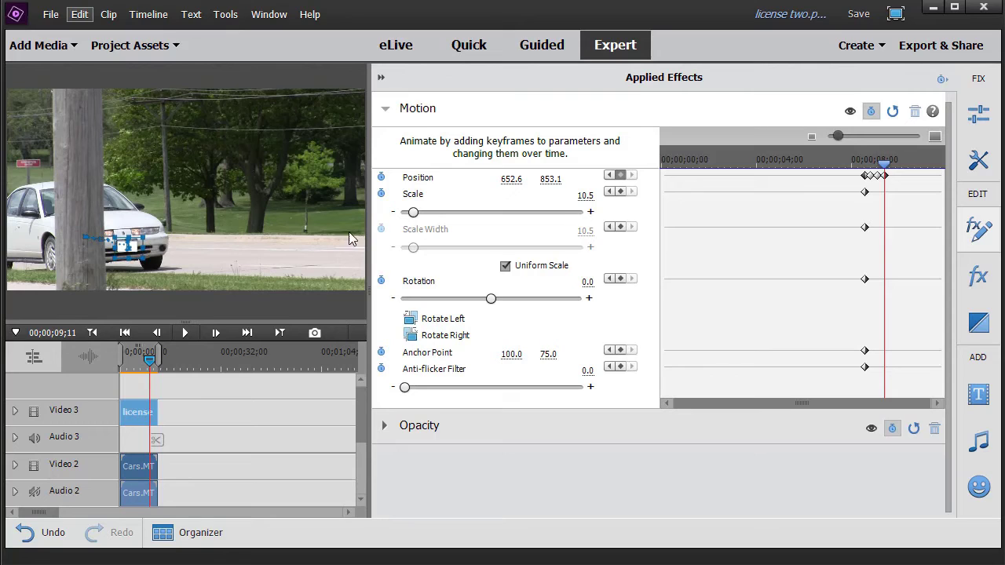
left_click_drag(883, 165, 892, 165)
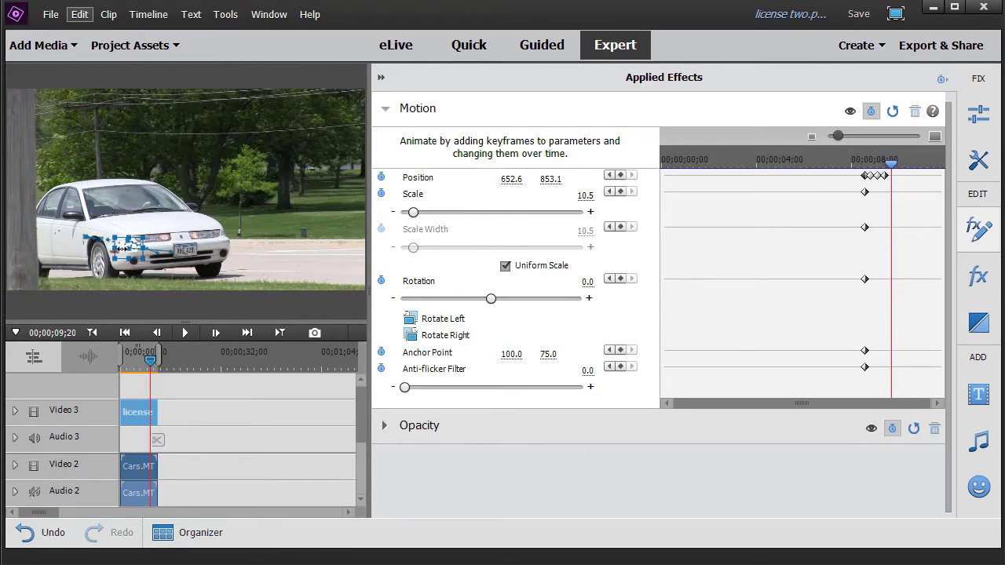
left_click_drag(122, 249, 187, 261)
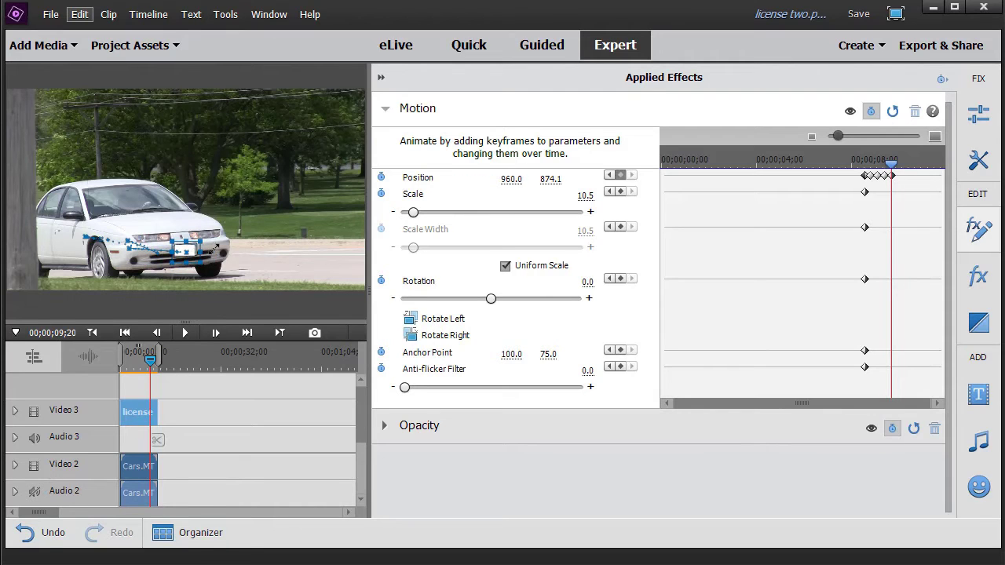
left_click_drag(897, 168, 909, 167)
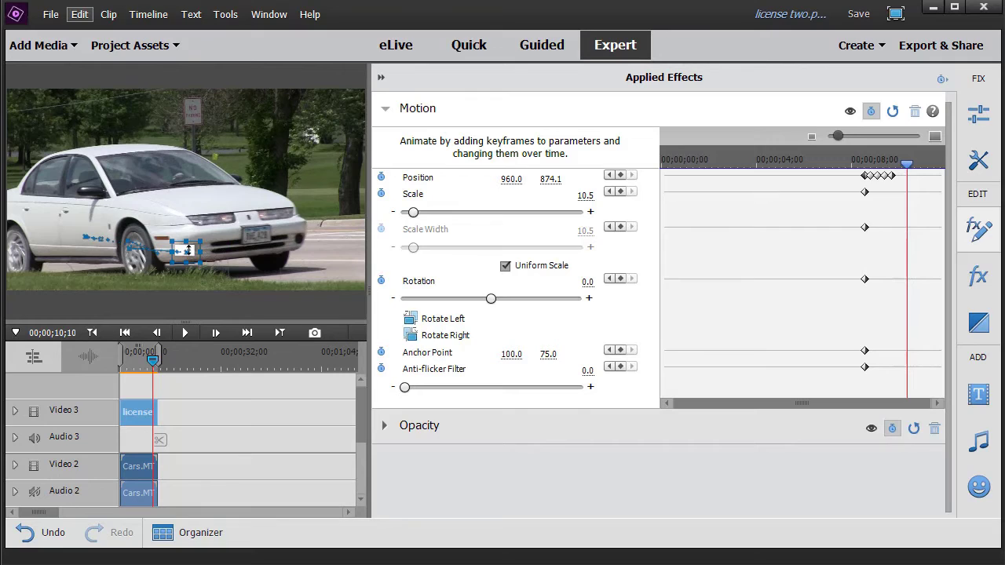
left_click_drag(190, 251, 272, 250)
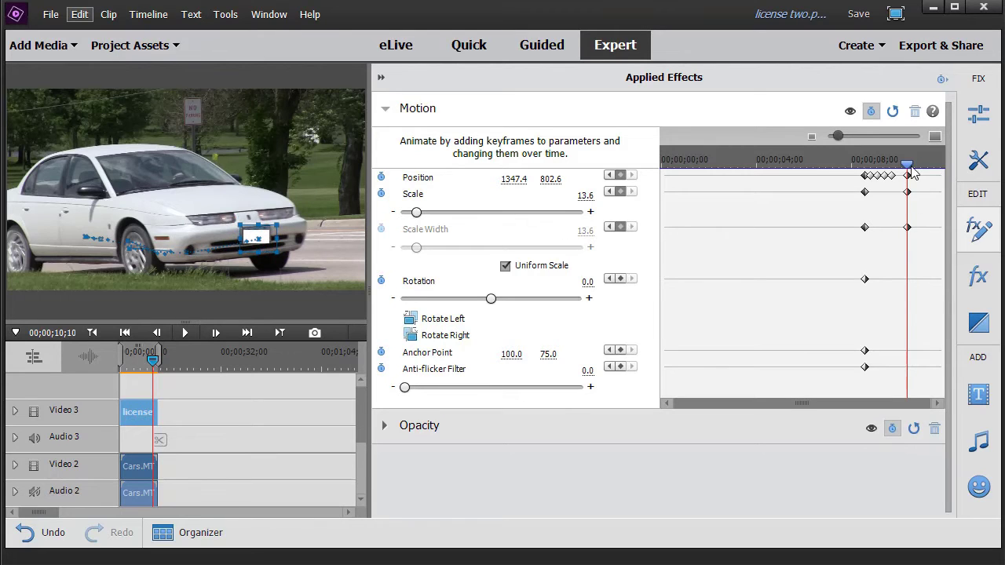
left_click_drag(908, 165, 917, 168)
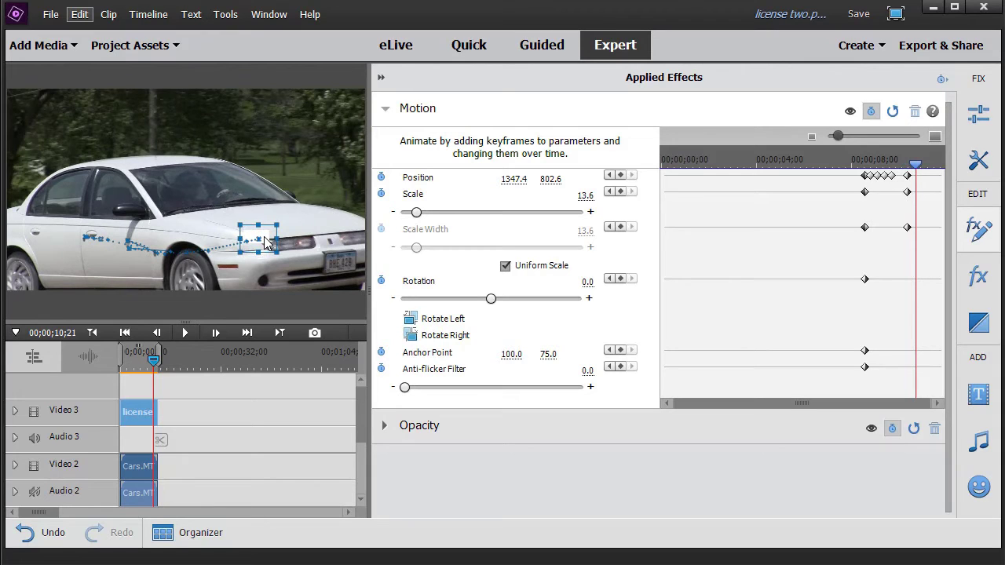
left_click_drag(264, 236, 356, 267)
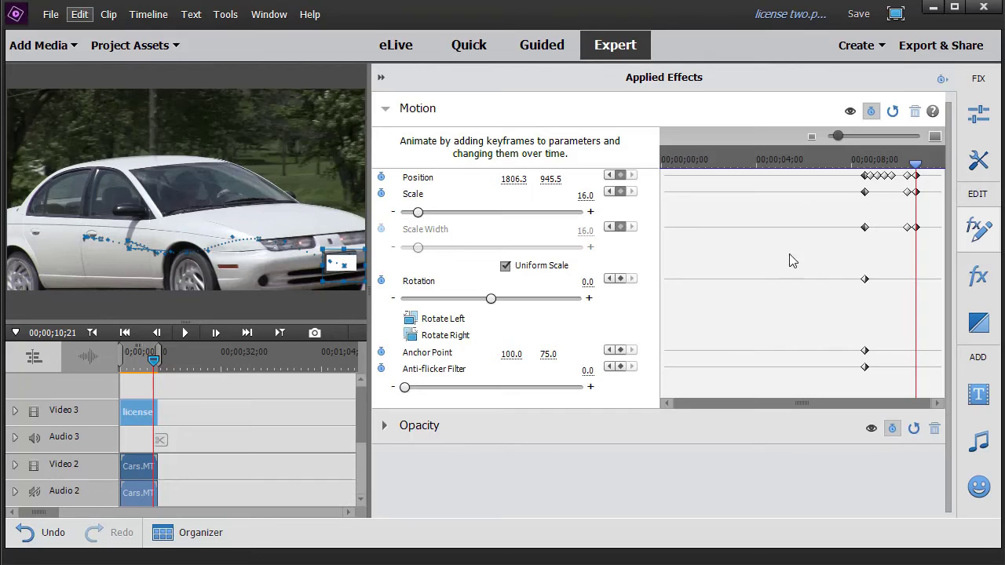
Step: Zoom in on the keyframe timeline and nudge the box back onto the plate at 09;29
left_click(936, 136)
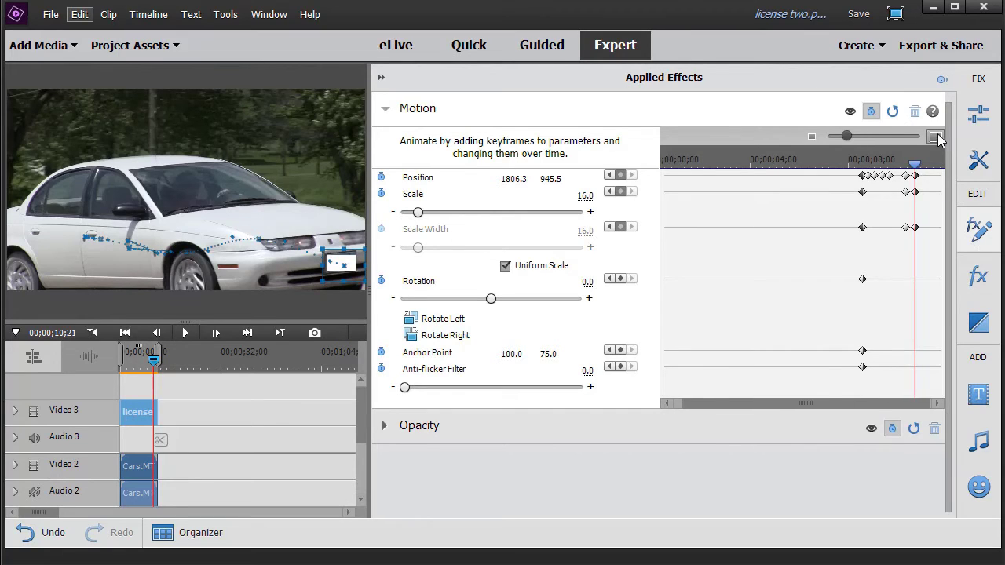
left_click(936, 136)
left_click(936, 136)
left_click(936, 137)
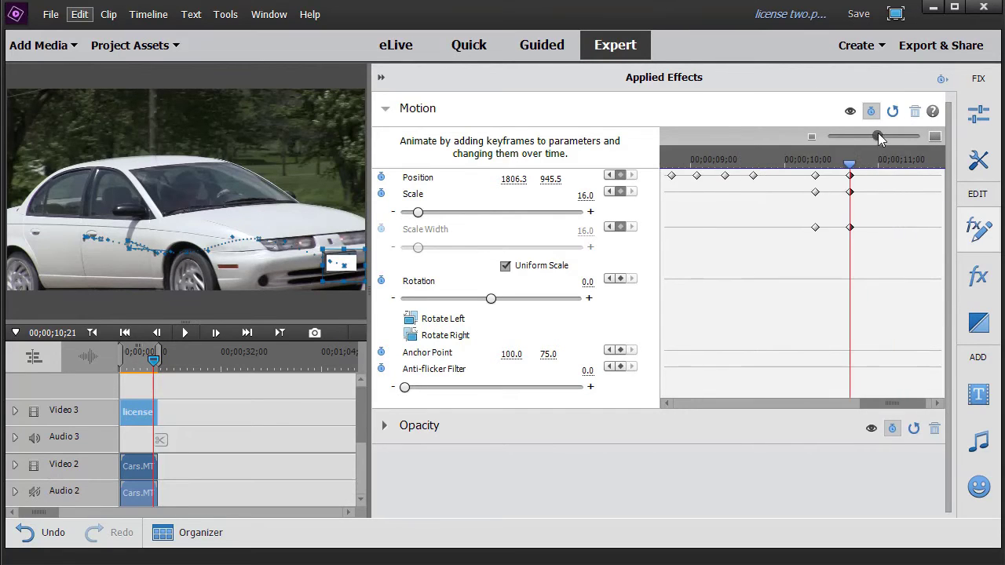
left_click_drag(881, 137, 880, 136)
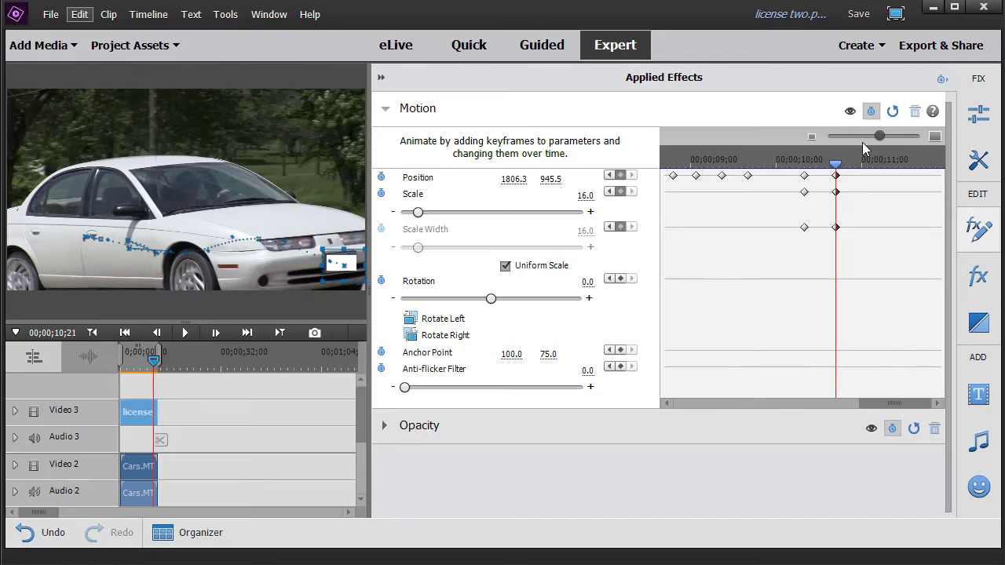
left_click(774, 163)
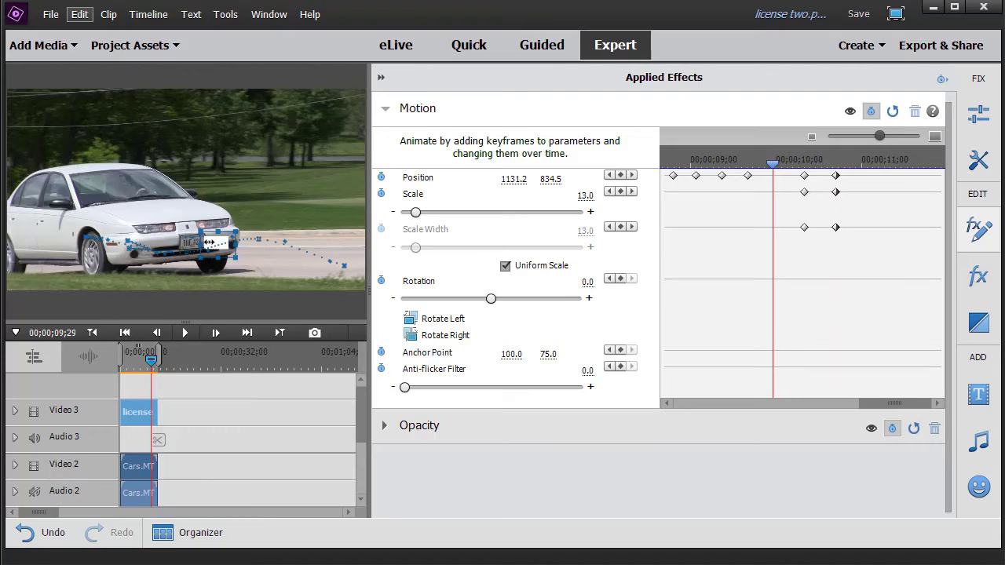
mouse_move(215, 247)
left_mouse_down()
mouse_move(194, 244)
mouse_move(212, 246)
left_mouse_up()
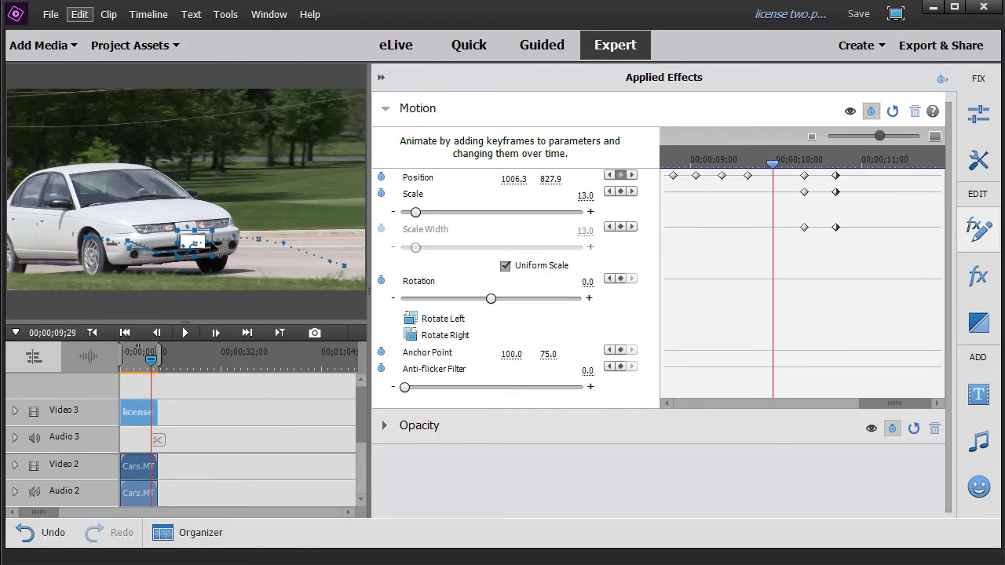
Step: Add Position keyframes at 10;04 and 10;15, placing the box on the plate at 1696.8, 911.9
left_click(786, 162)
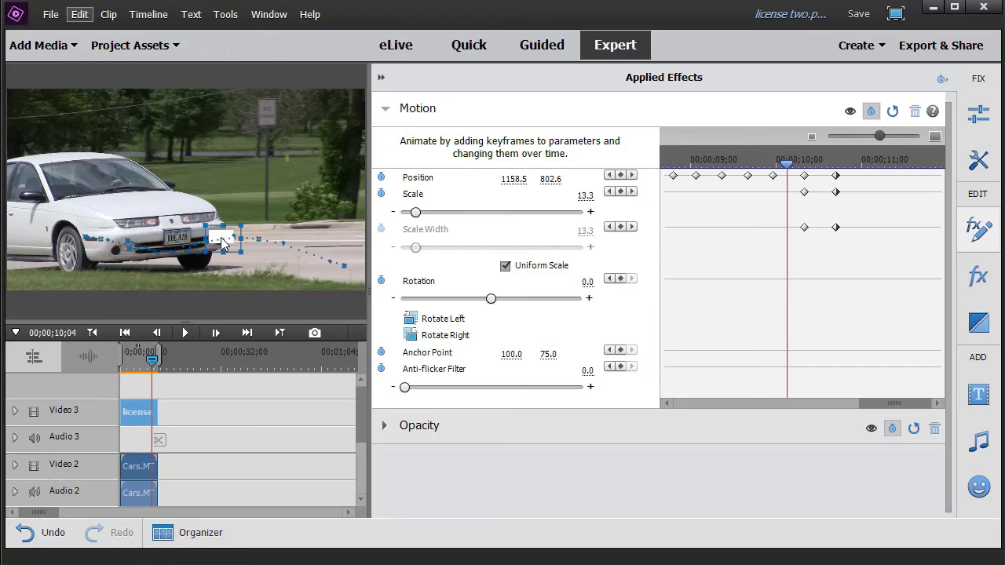
left_click_drag(220, 238, 183, 249)
left_click(819, 164)
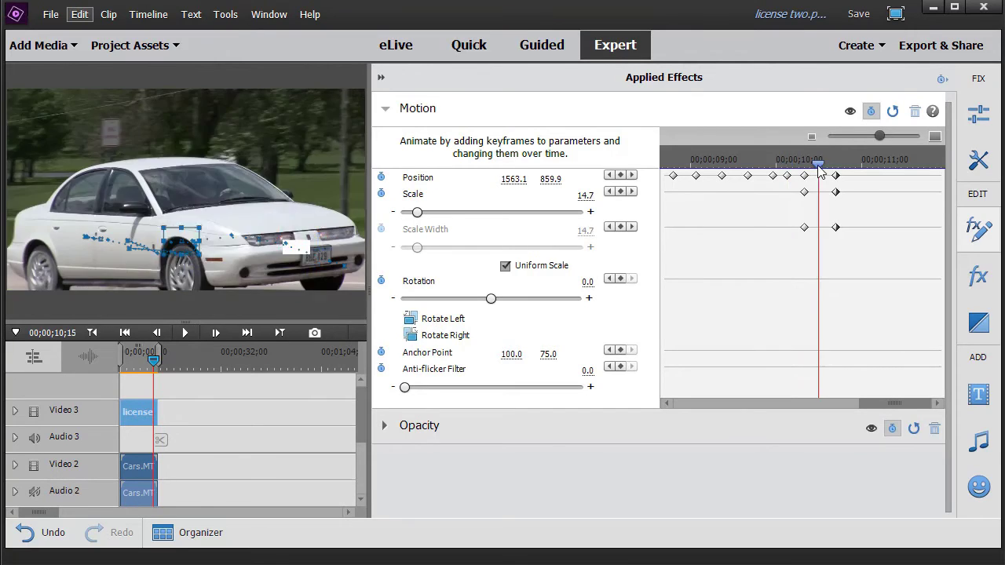
left_click_drag(297, 246, 324, 260)
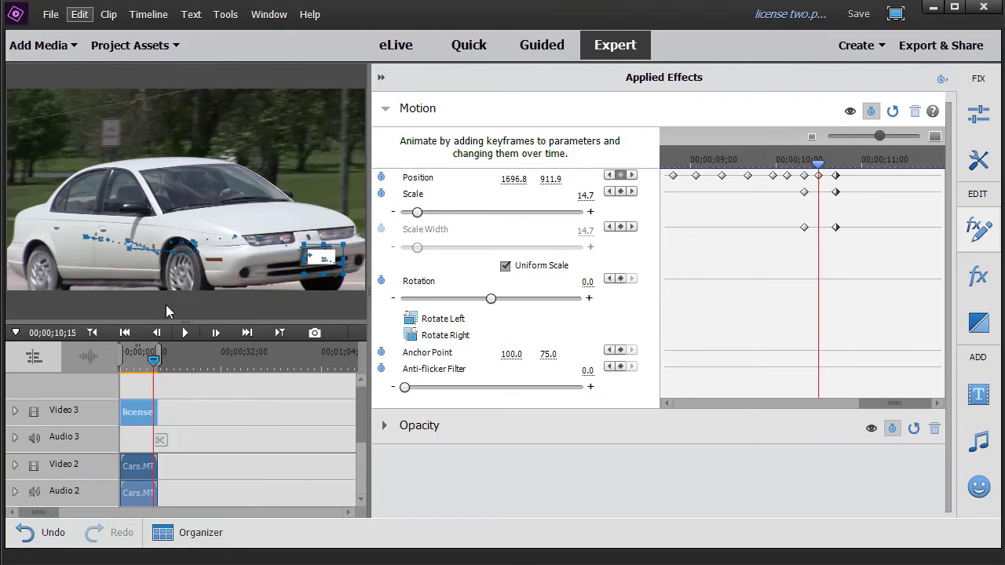
Step: Collapse Applied Effects, enlarge the preview, and play back from 08;07 to check the box tracks the plate
left_click(382, 77)
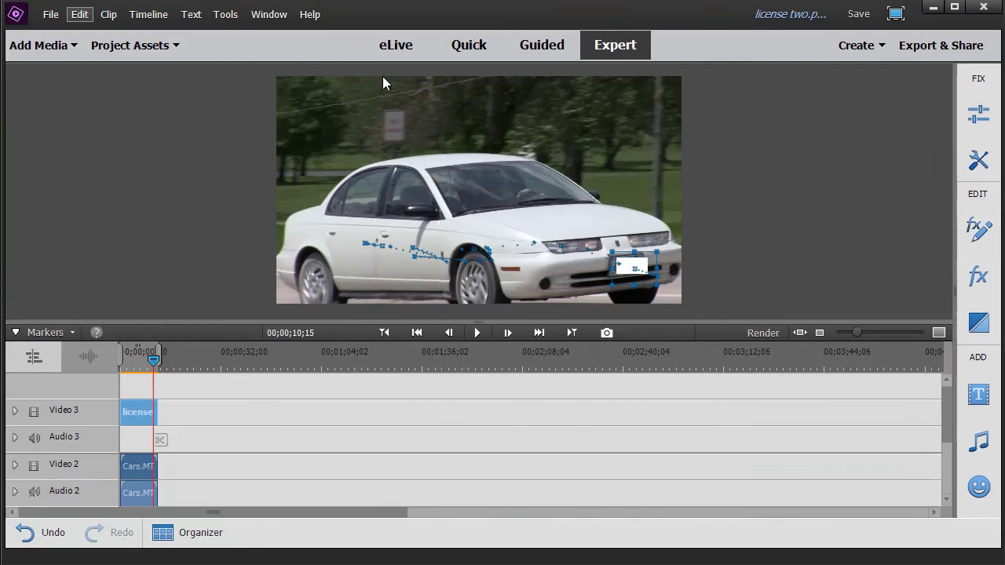
mouse_move(152, 361)
left_mouse_down()
mouse_move(134, 373)
mouse_move(158, 377)
mouse_move(144, 378)
left_mouse_up()
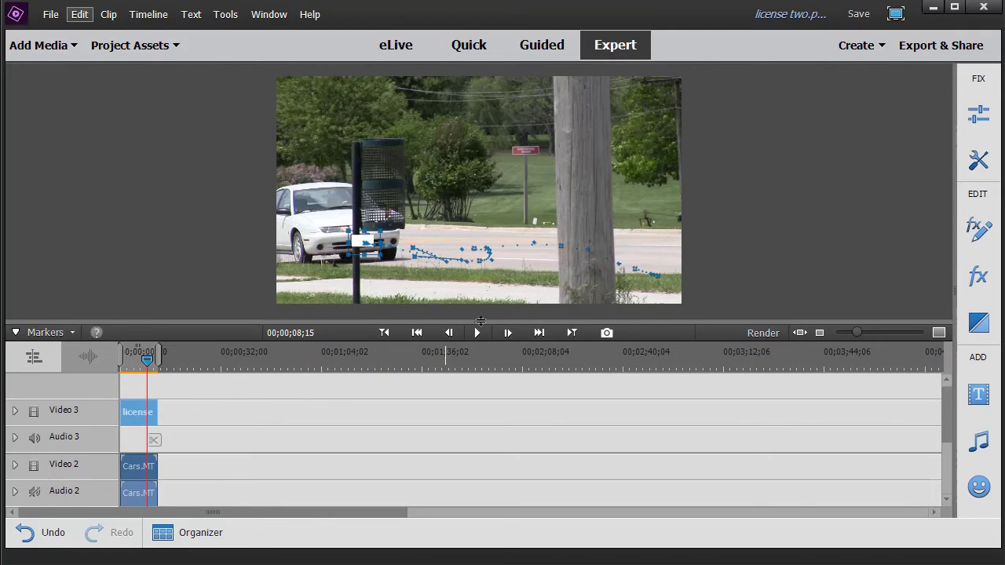
left_click_drag(480, 321, 479, 383)
left_click(480, 394)
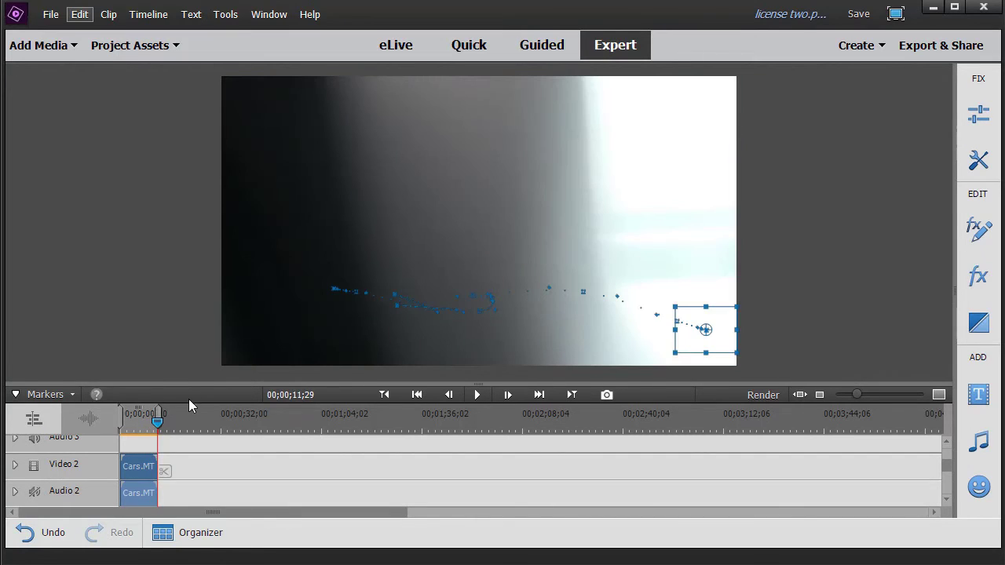
left_click_drag(158, 419, 150, 423)
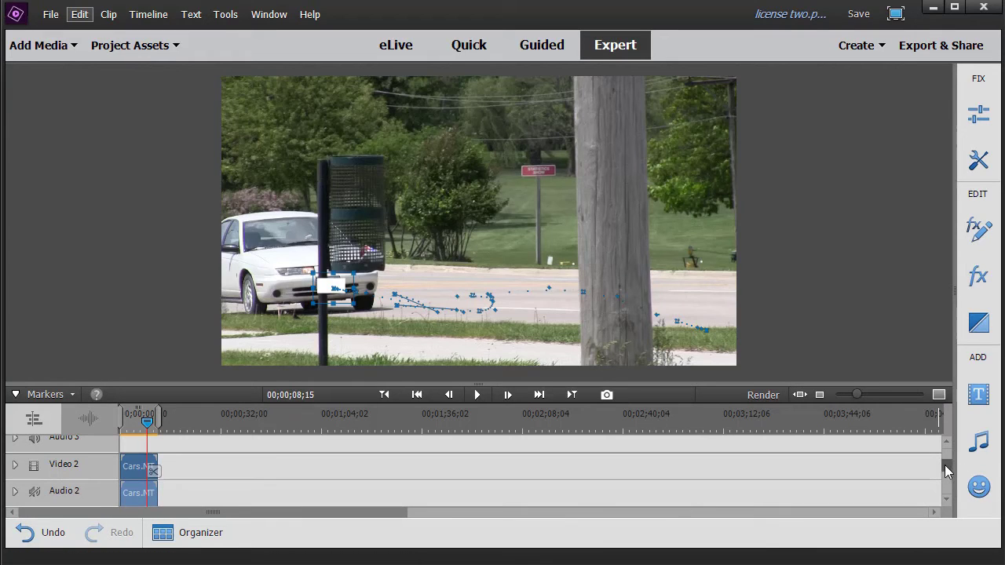
left_click_drag(945, 465, 948, 472)
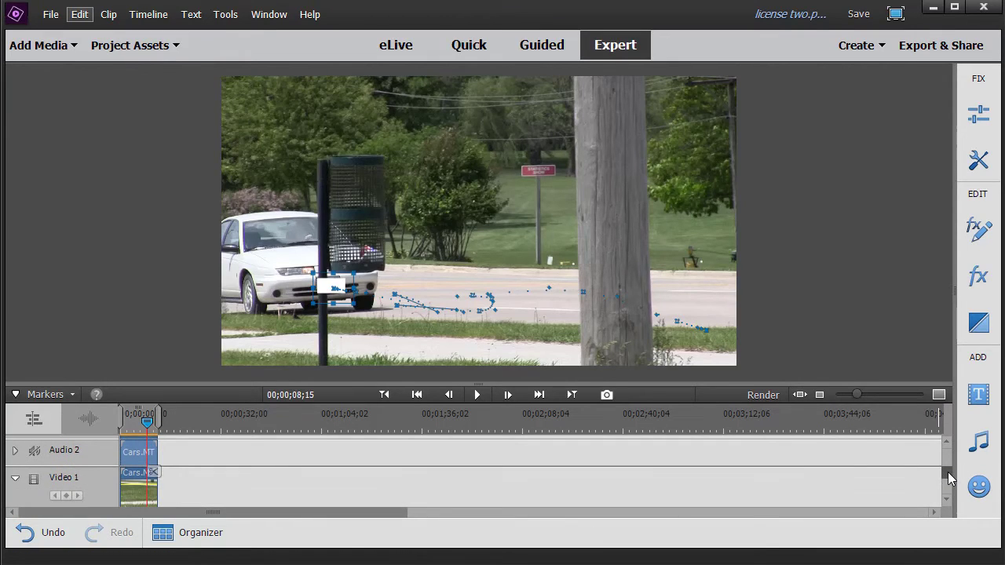
scroll(948, 471, "up", 2)
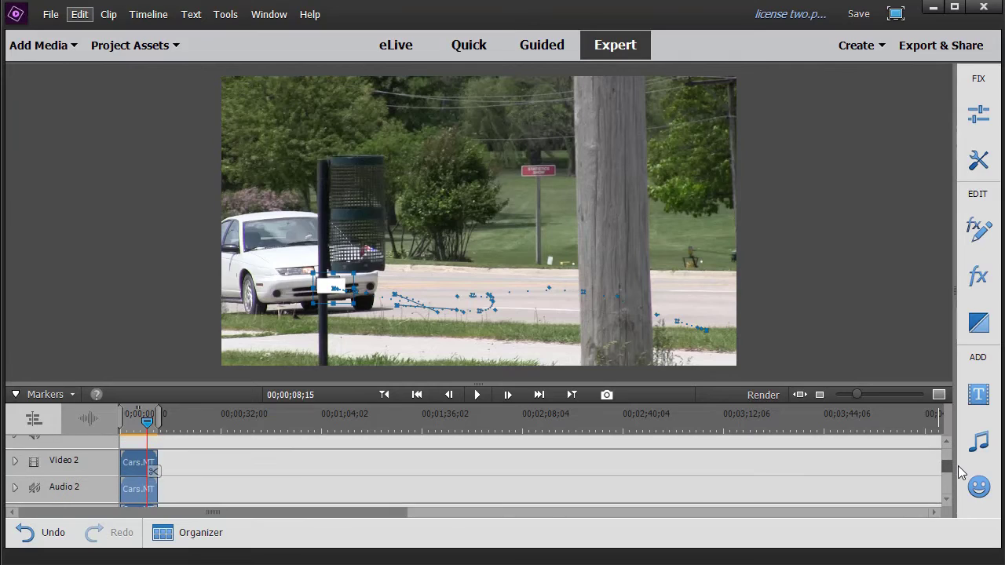
Step: Find Gaussian Blur with a 'blur' search, apply it to the Video 2 Cars clip, and set Blurriness to 48.2
left_click(132, 460)
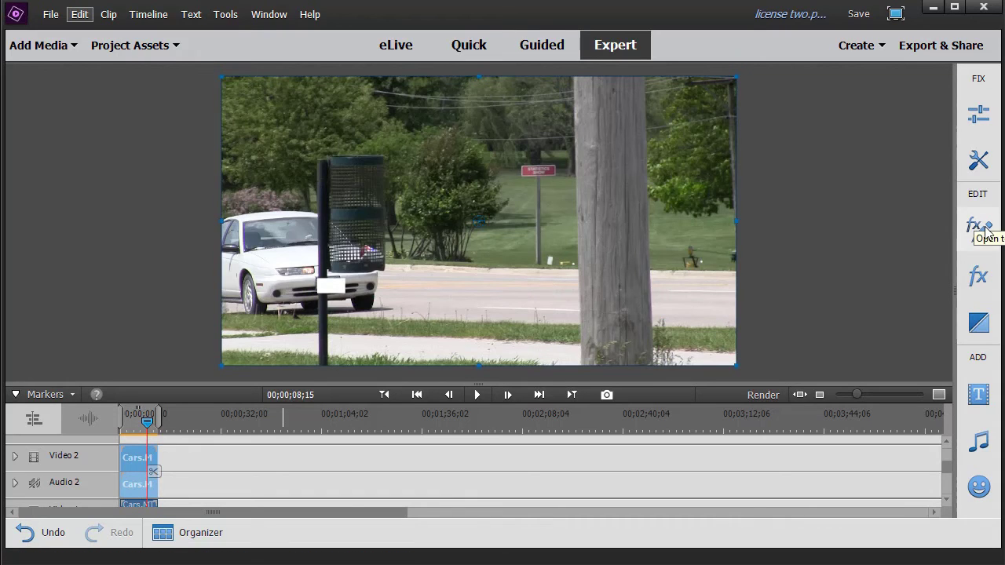
left_click(982, 278)
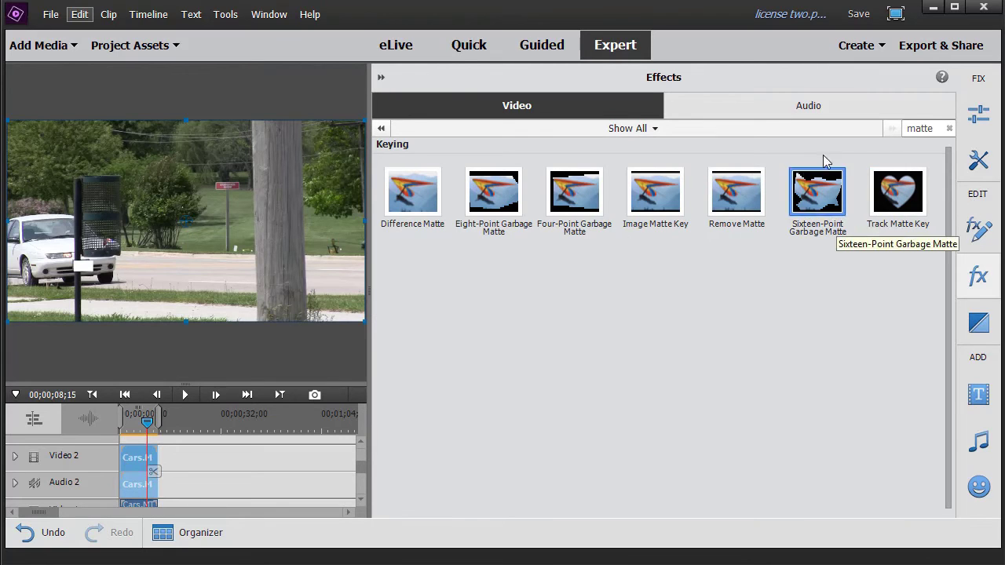
double_click(929, 130)
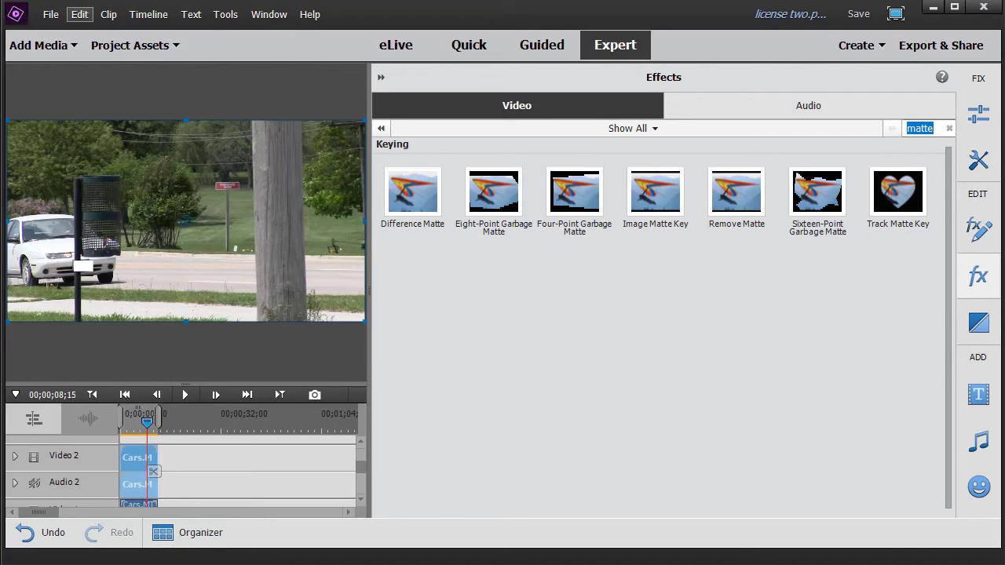
type("blur")
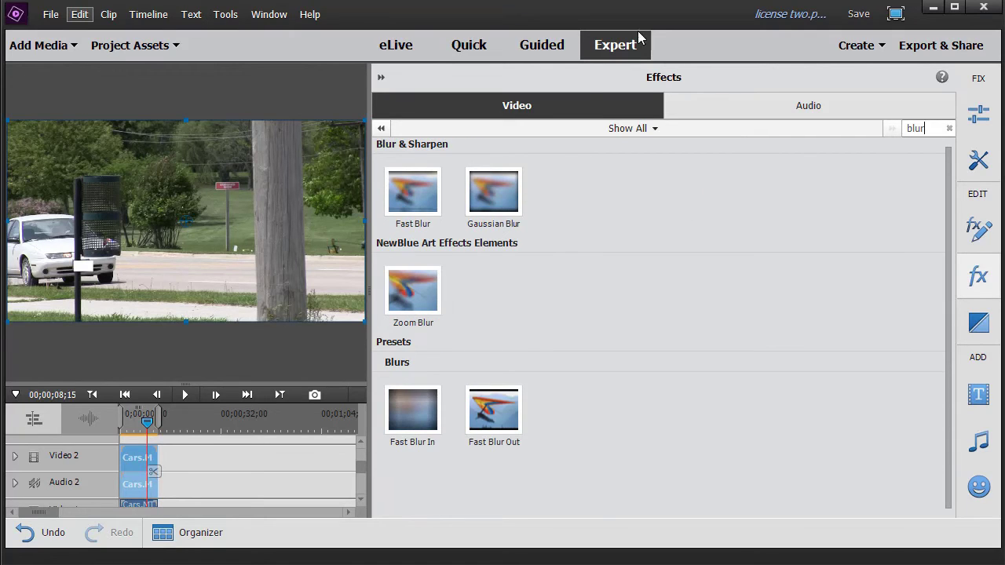
left_click(486, 194)
left_click_drag(489, 189, 145, 461)
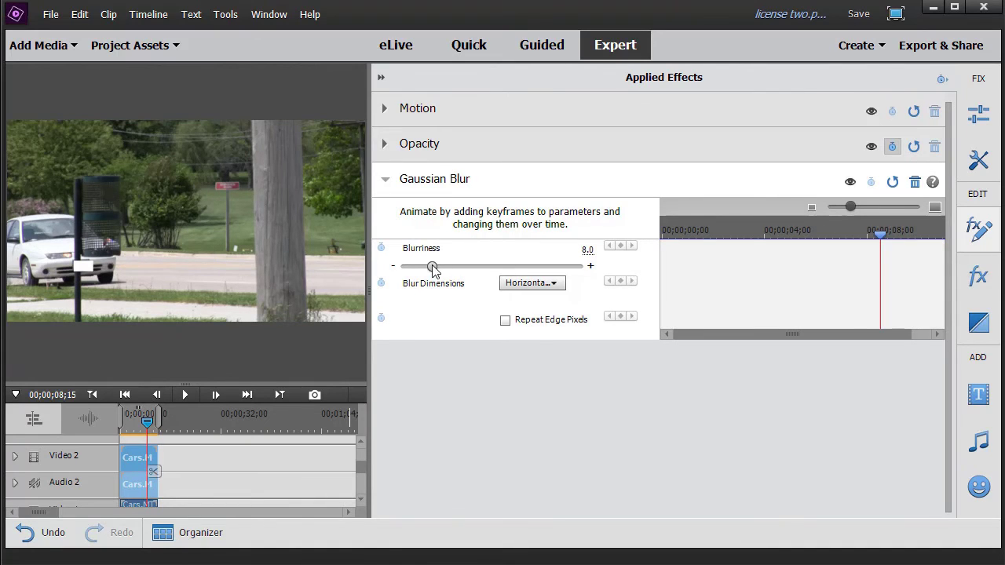
left_click_drag(433, 266, 572, 269)
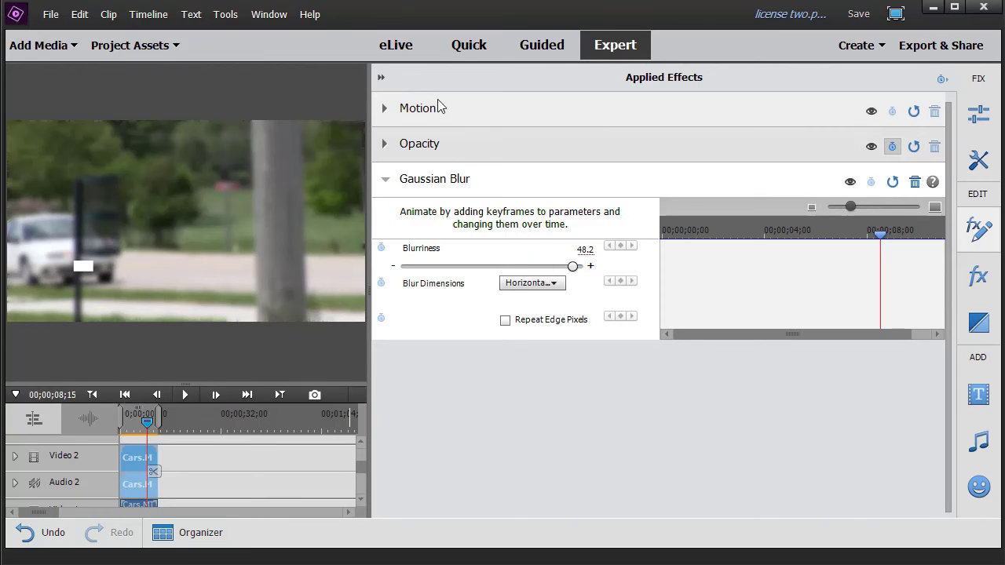
left_click_drag(369, 83, 695, 106)
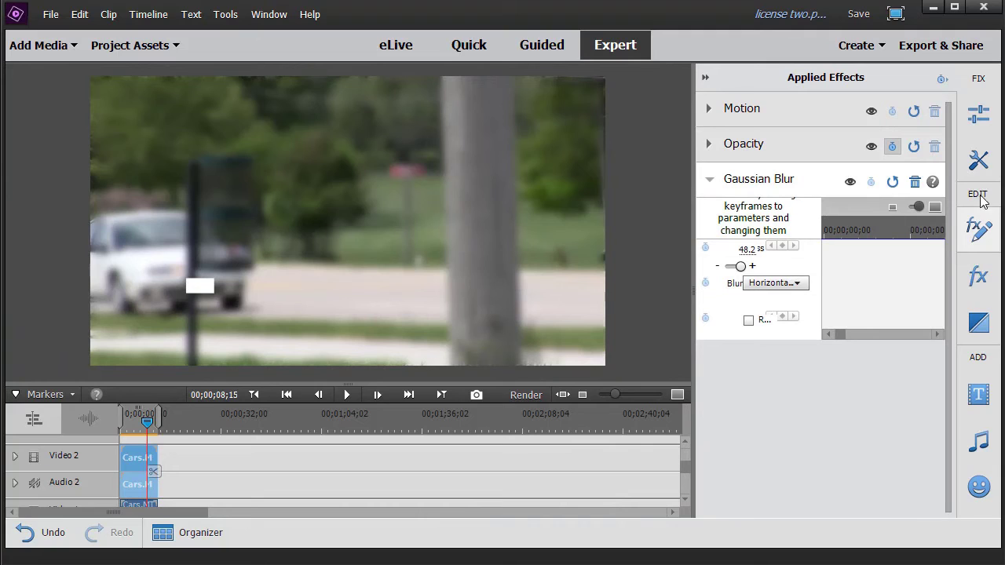
Step: Search the effects for 'matte' and apply Track Matte Key to the Cars clip
left_click(983, 278)
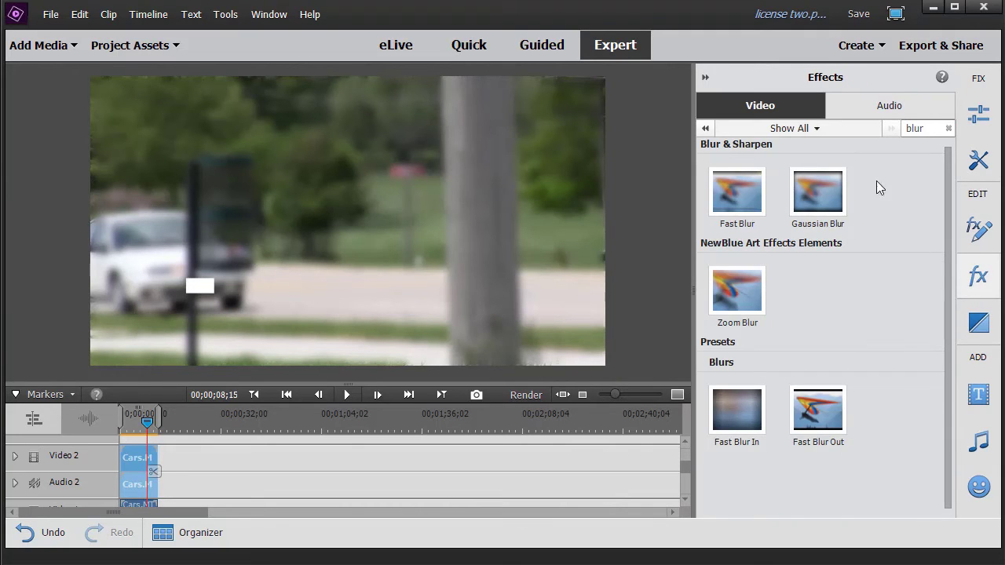
double_click(929, 128)
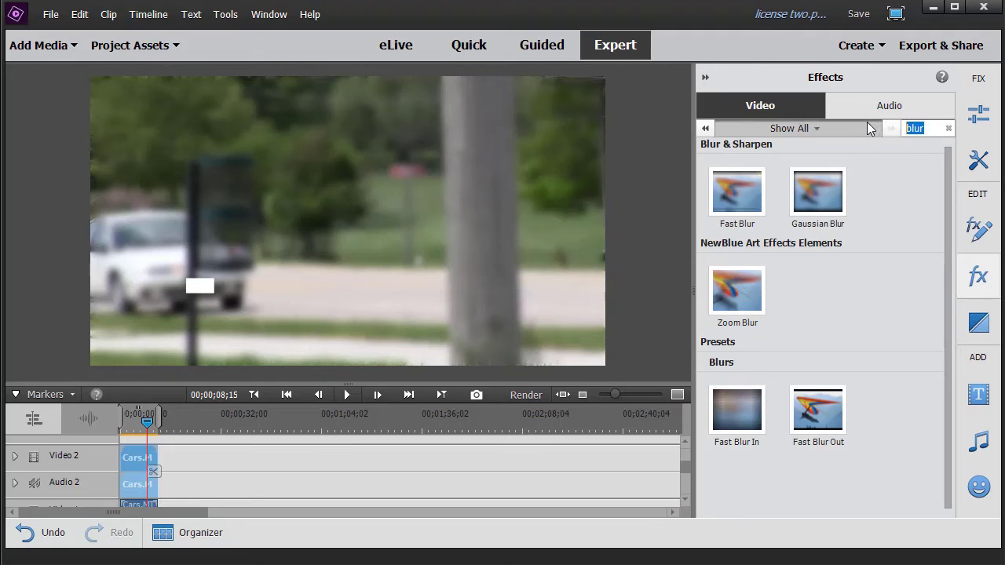
type("matte")
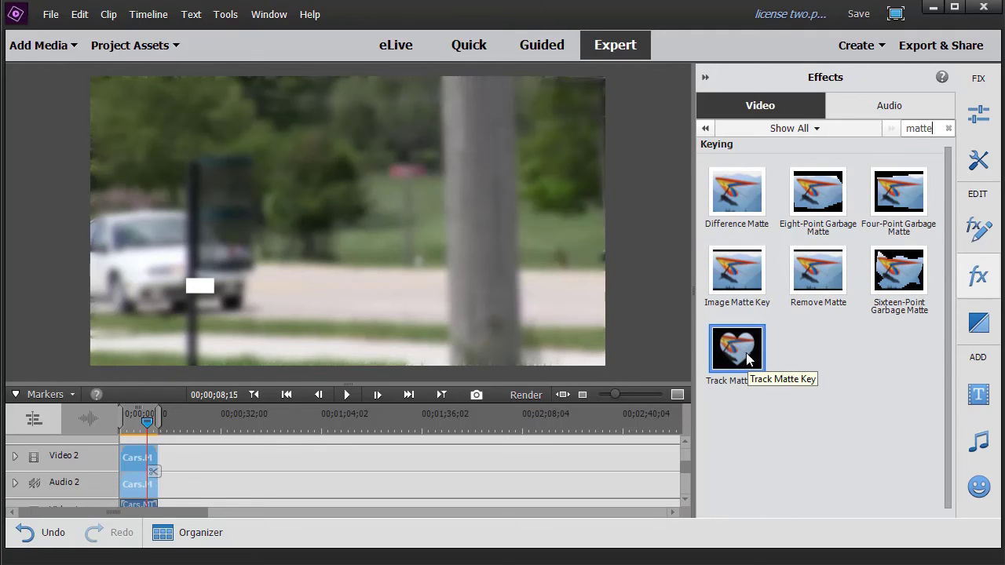
left_click_drag(745, 348, 140, 459)
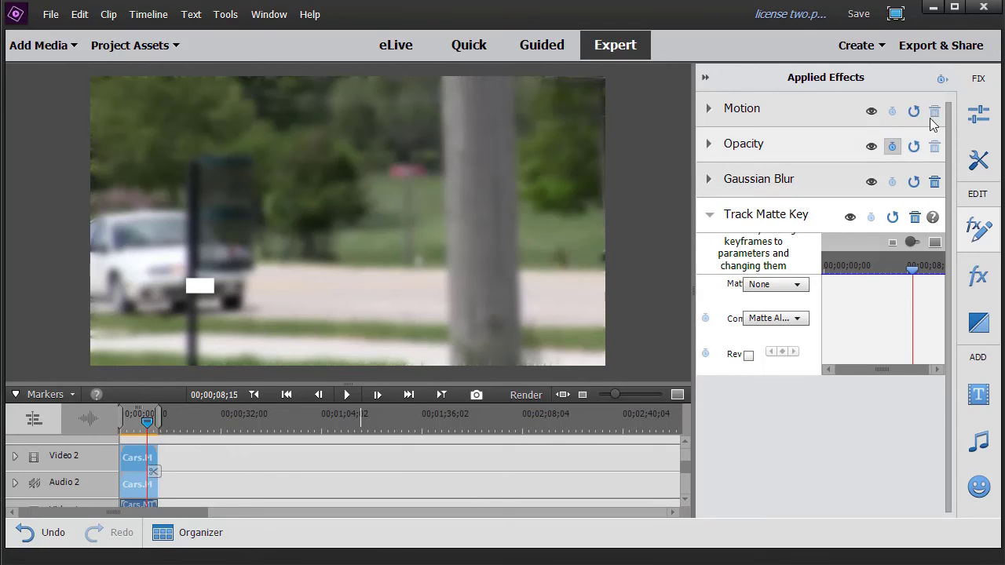
Step: Set the Track Matte Key's Matte track to Video 3
left_click(945, 82)
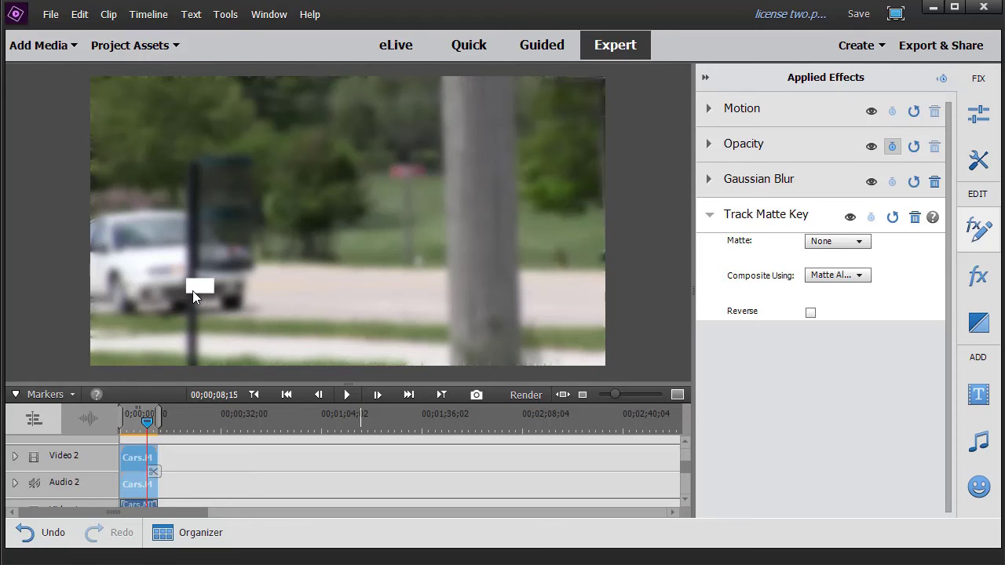
left_click(861, 245)
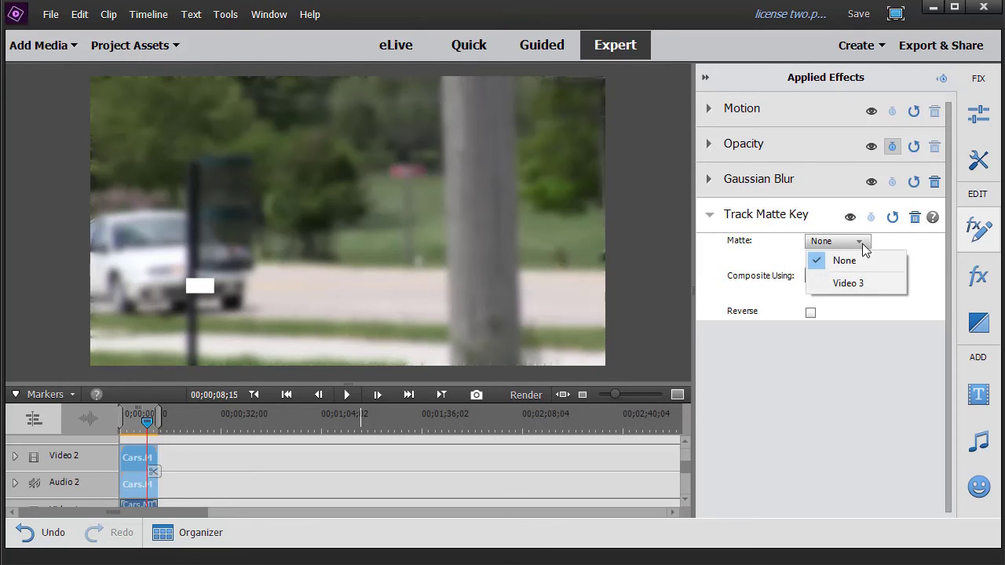
left_click(846, 285)
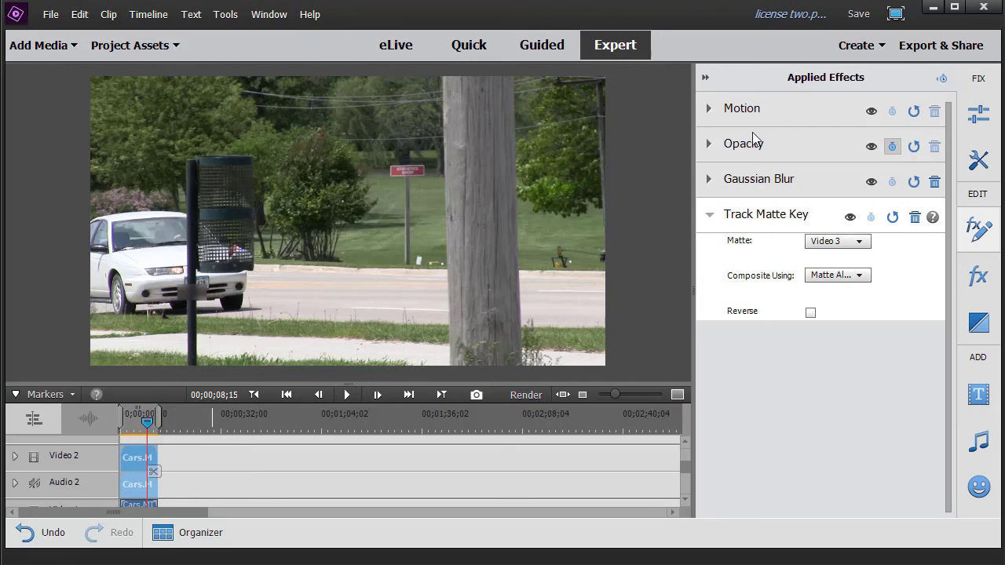
Step: Collapse Applied Effects, play from 00;00;08;07, and zoom the timeline to check the plate blur
left_click(705, 79)
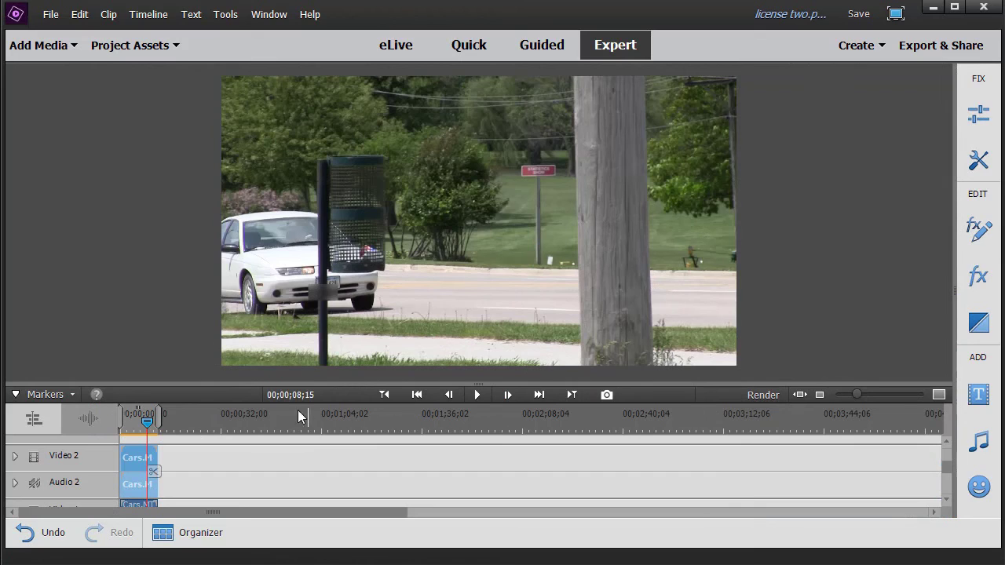
left_click(480, 396)
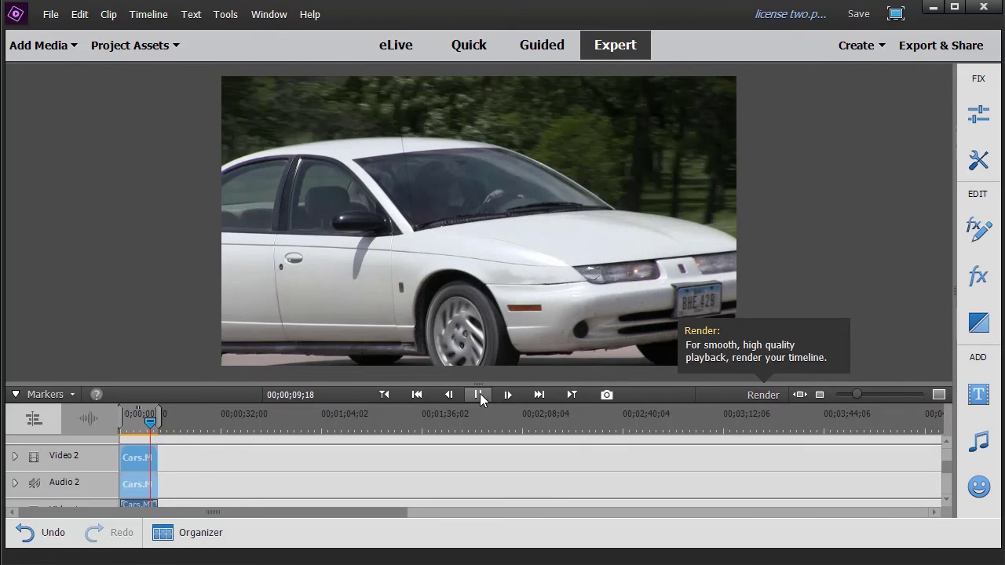
left_click_drag(152, 421, 146, 422)
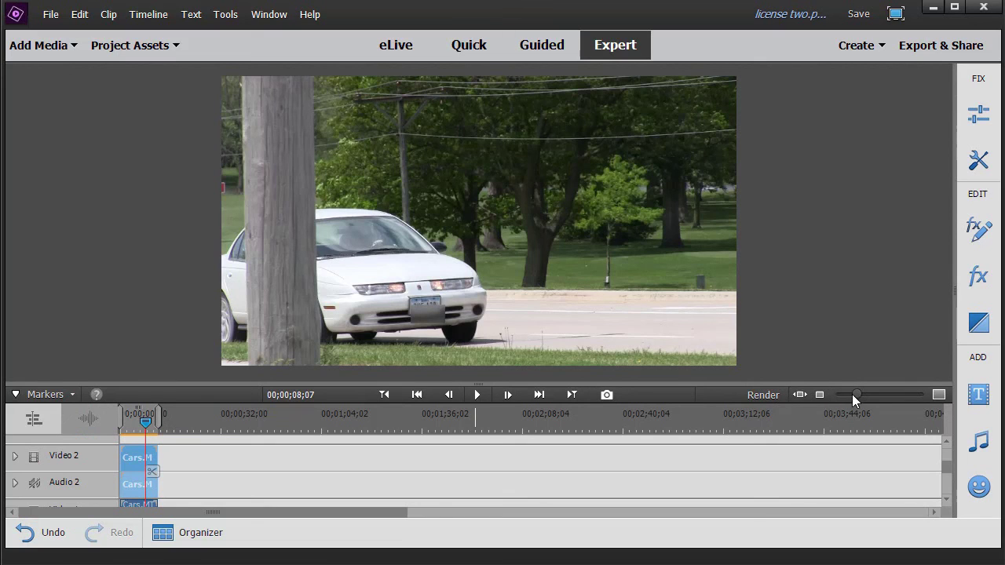
left_click_drag(854, 395, 876, 395)
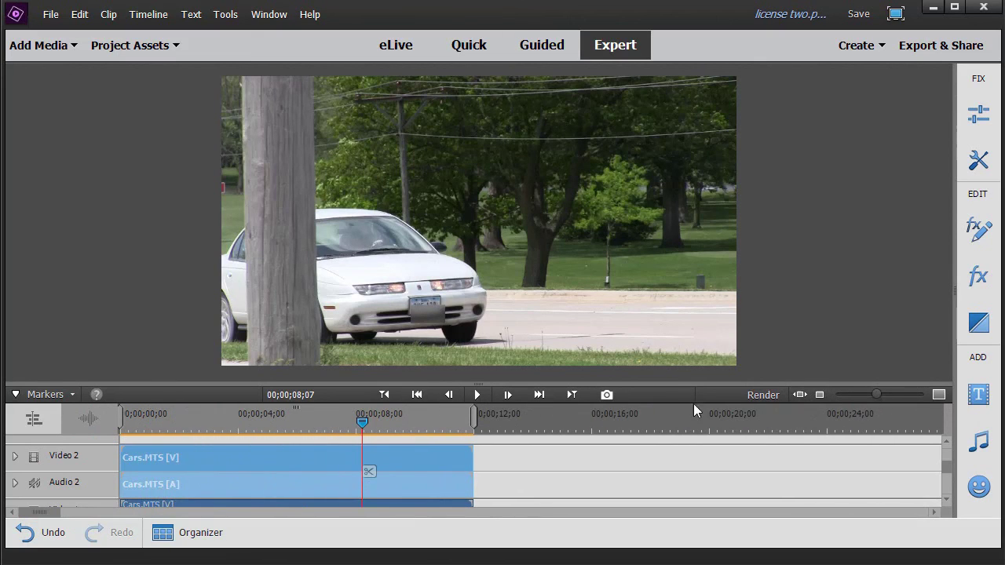
left_click_drag(359, 422, 404, 430)
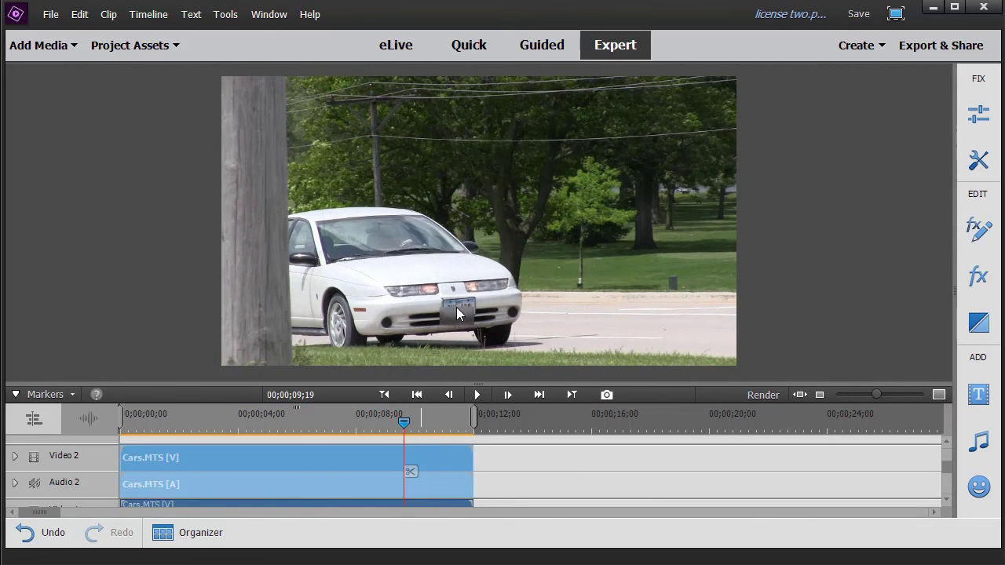